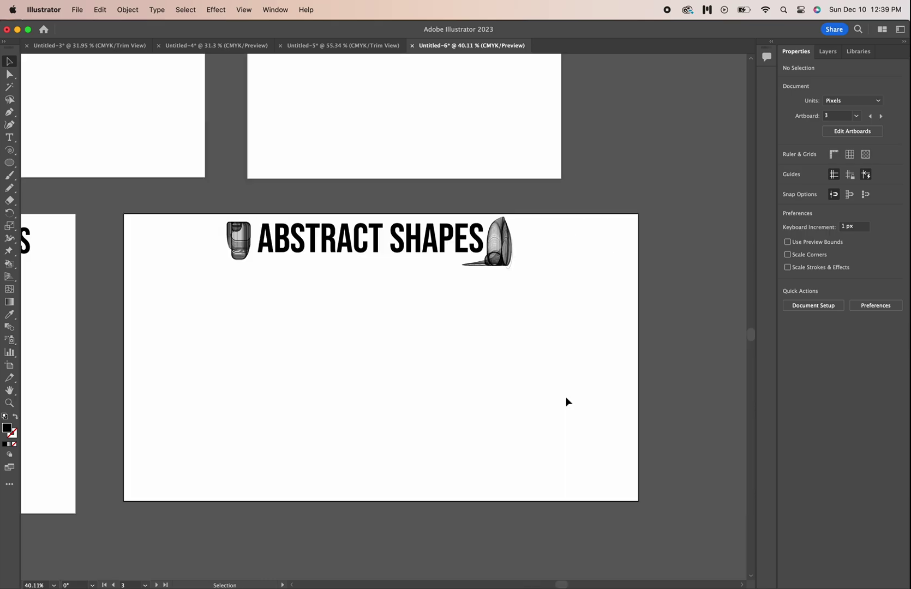
# Draw a trail of stacked ellipses across the artboard with the Ellipse tool.
pyautogui.click(8, 163)
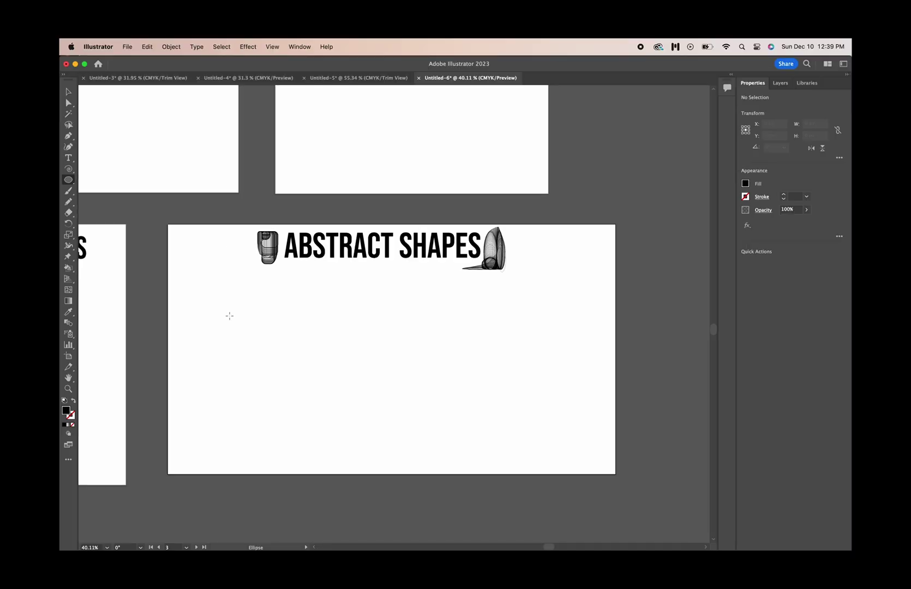
pyautogui.press('`')
pyautogui.moveTo(195, 319)
pyautogui.mouseDown()
pyautogui.moveTo(404, 335)
pyautogui.moveTo(363, 405)
pyautogui.moveTo(383, 446)
pyautogui.moveTo(484, 386)
pyautogui.moveTo(473, 291)
pyautogui.moveTo(437, 289)
pyautogui.mouseUp()
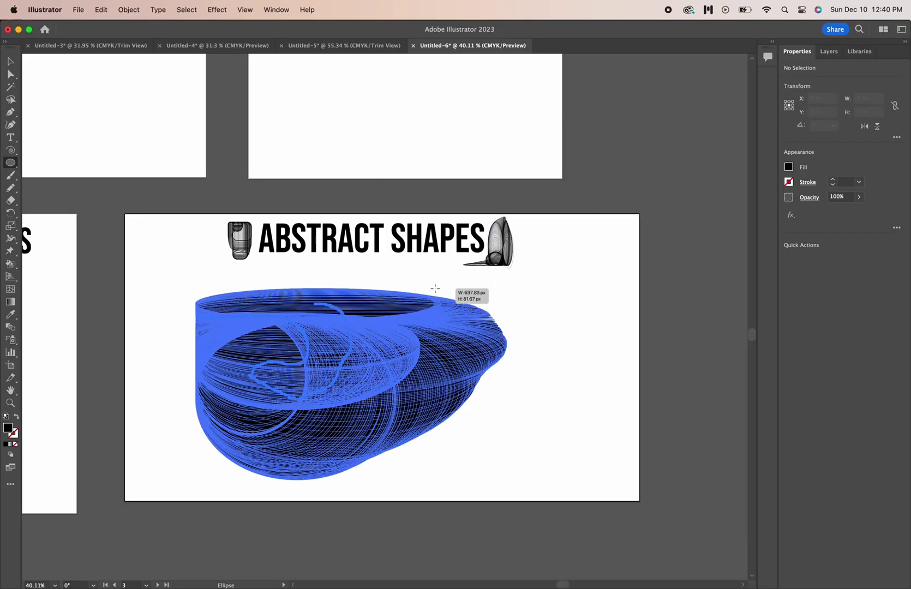
# Remove the ellipses' fill and colour the blend's fills red.
pyautogui.click(788, 166)
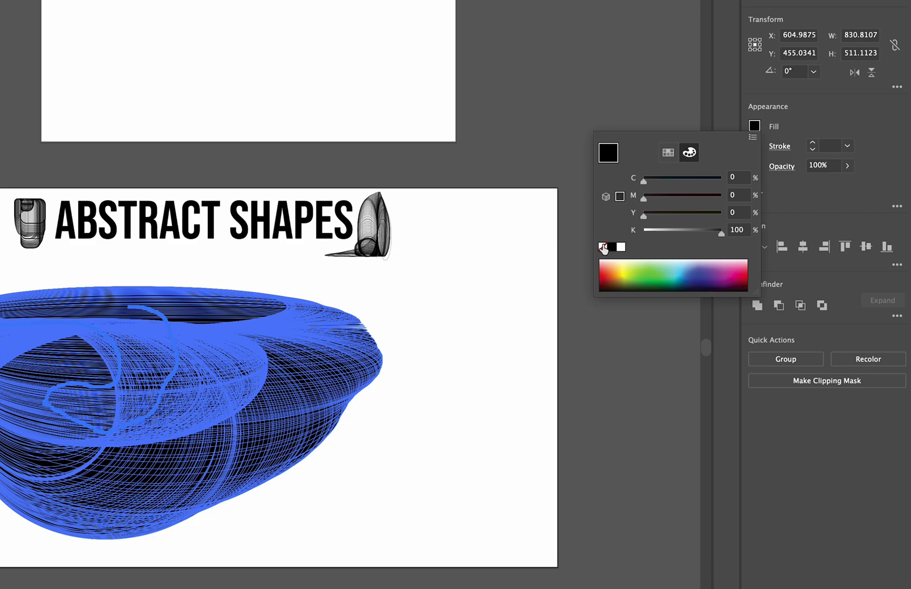
pyautogui.click(603, 247)
pyautogui.click(830, 104)
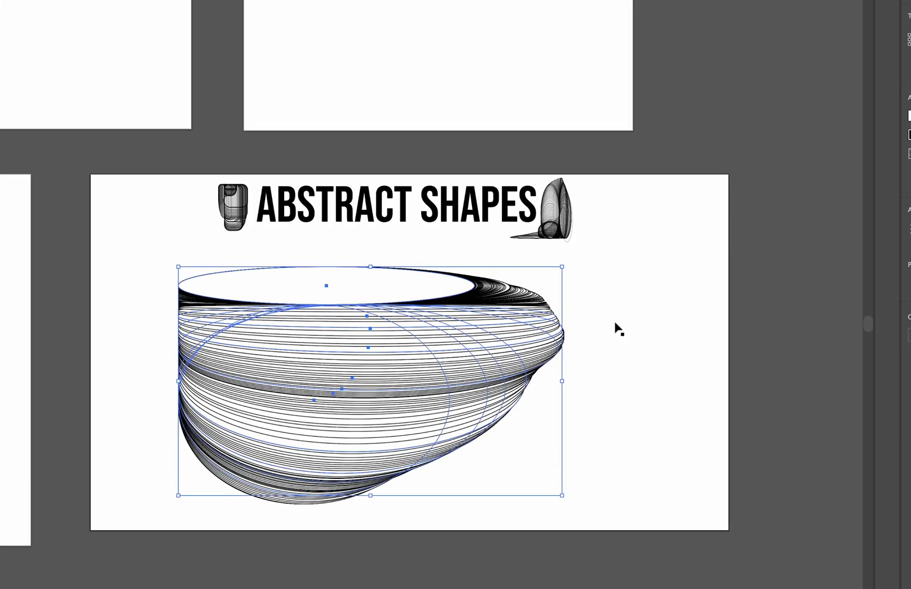
pyautogui.keyDown('shift'); pyautogui.click(908, 116); pyautogui.keyUp('shift')
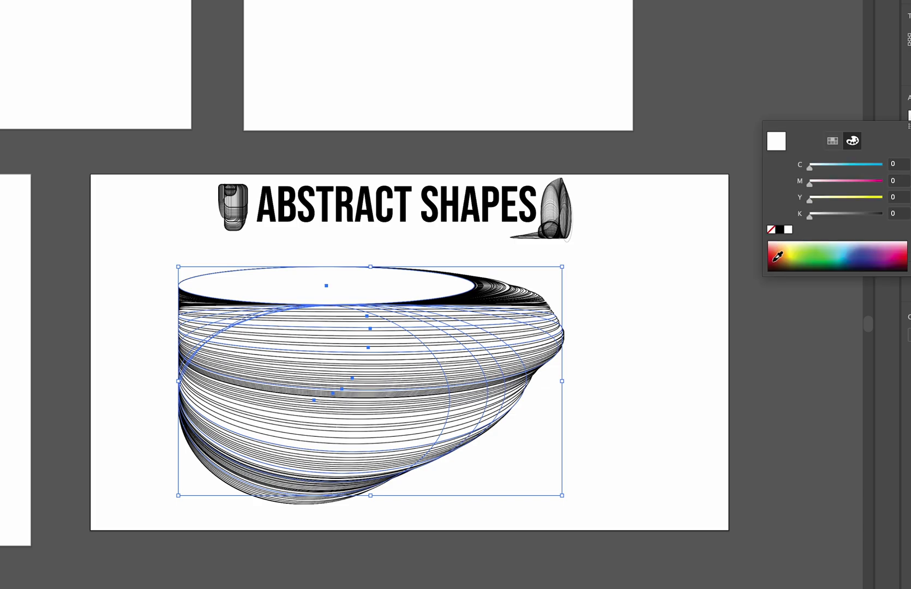
pyautogui.moveTo(774, 259); pyautogui.dragTo(746, 249)
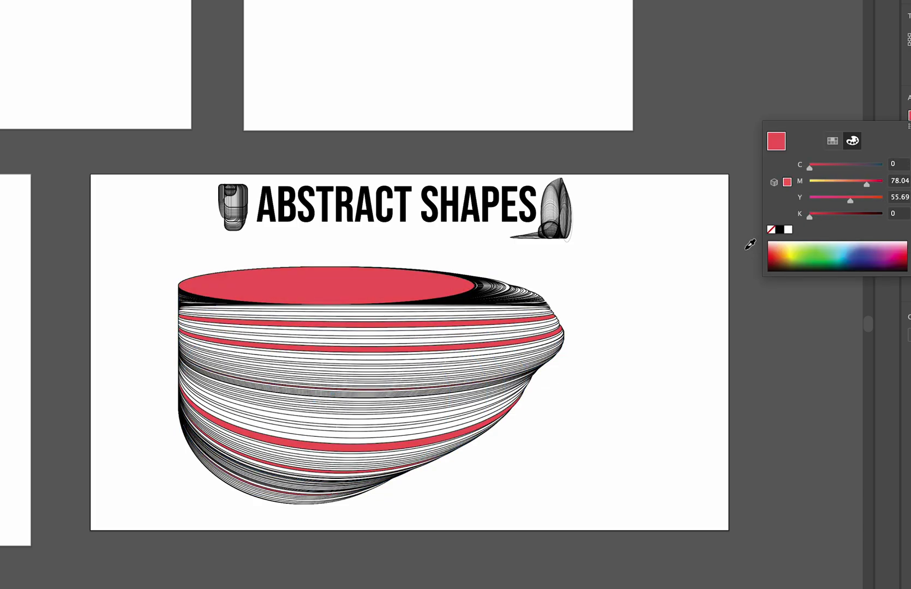
# Draw a tall stack of rounded rectangles beside the bowl, then select the bowl.
pyautogui.moveTo(683, 249); pyautogui.dragTo(728, 395)
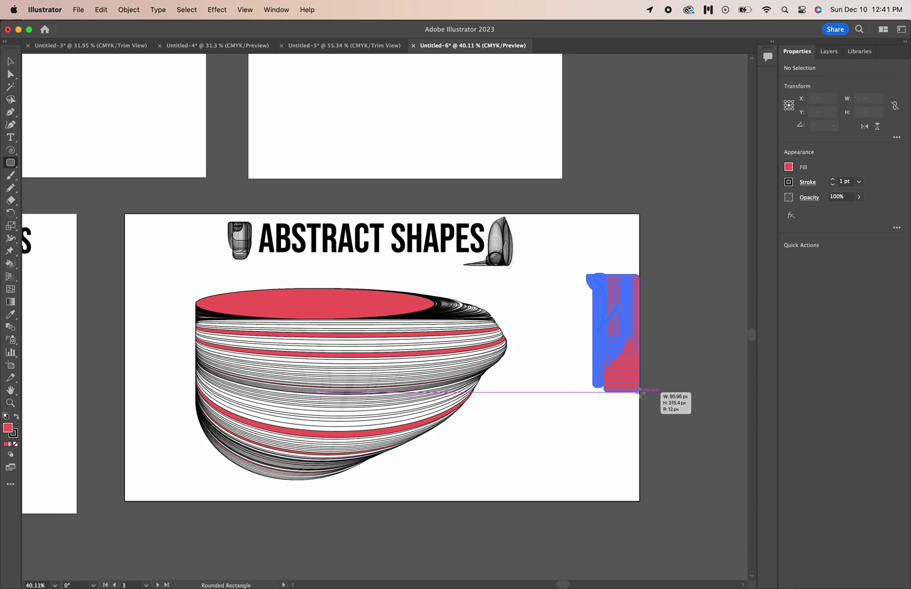
pyautogui.moveTo(639, 391); pyautogui.dragTo(633, 473)
pyautogui.press('v')
pyautogui.moveTo(149, 269); pyautogui.dragTo(509, 472)
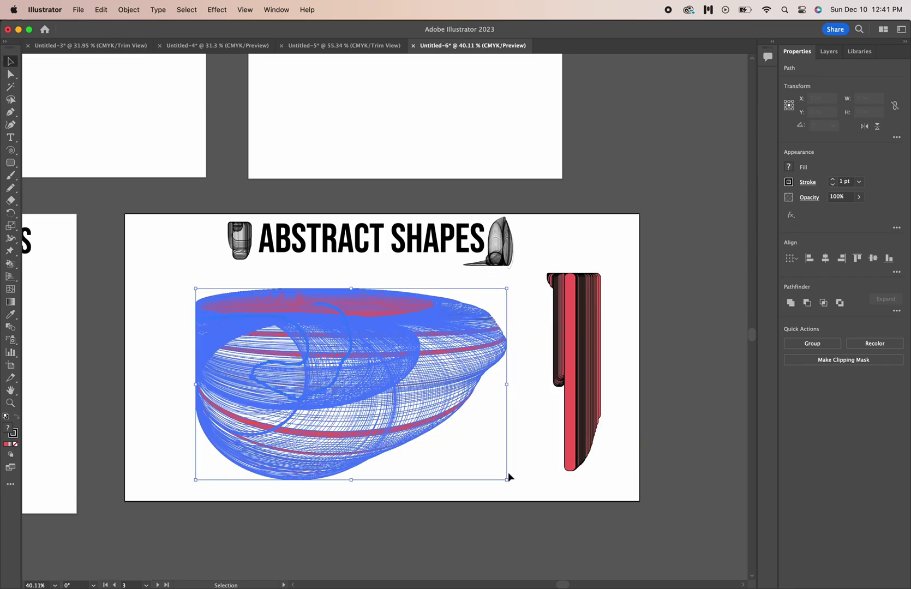
# Group the stacked ellipses of the bowl into one object.
pyautogui.rightClick(381, 364)
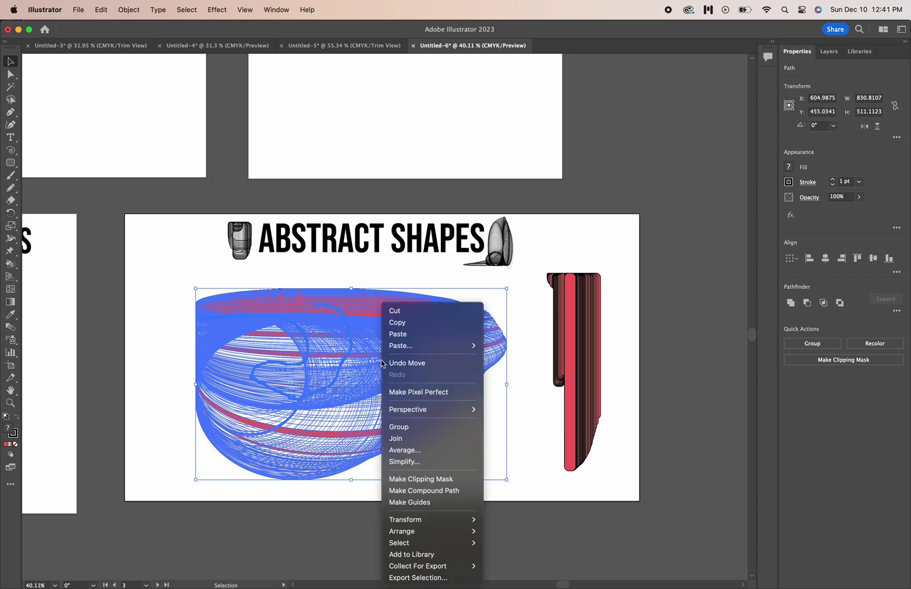
pyautogui.click(408, 428)
pyautogui.click(534, 307)
# Group the tall red rounded-rectangle shape into one object and deselect.
pyautogui.moveTo(532, 274); pyautogui.dragTo(619, 477)
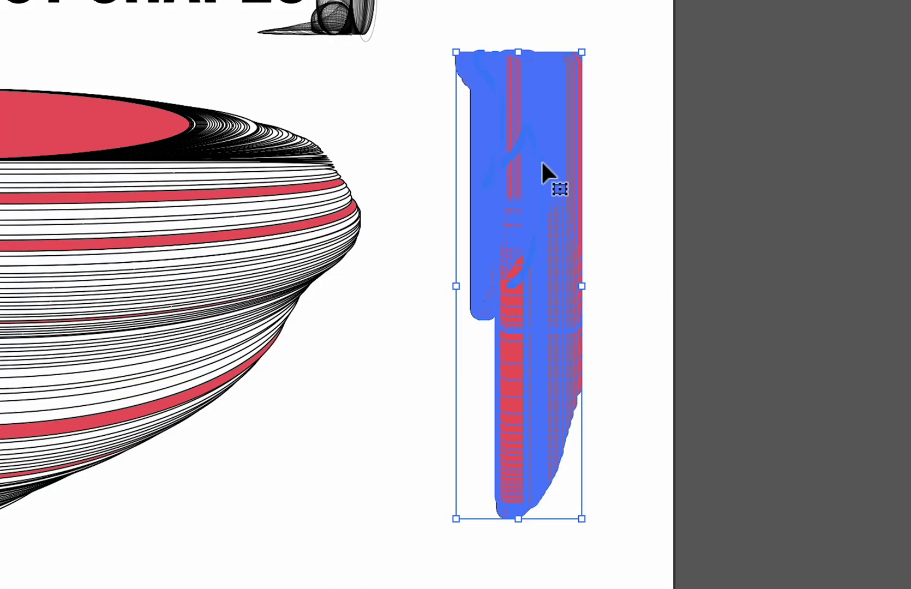
pyautogui.rightClick(542, 161)
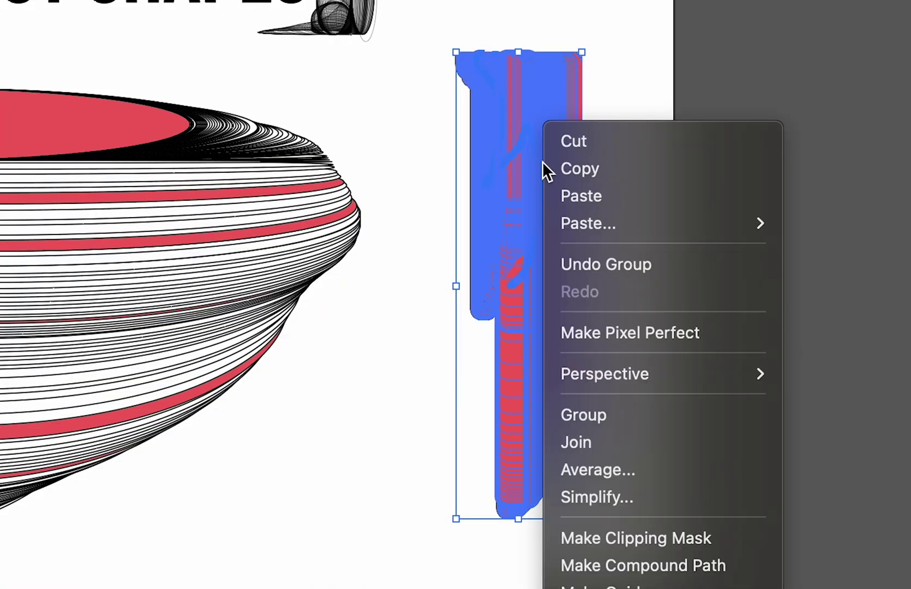
pyautogui.click(597, 415)
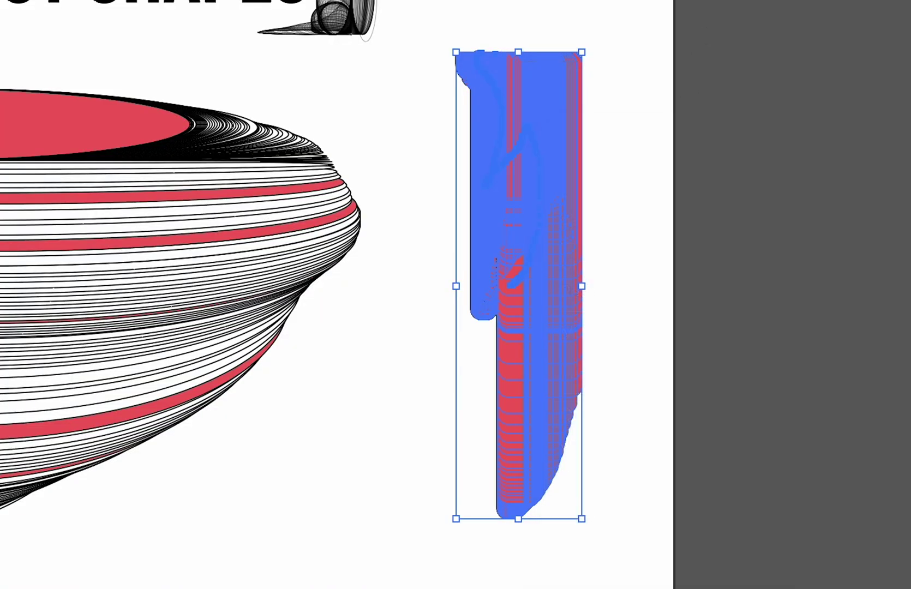
pyautogui.press('super+shift+a')
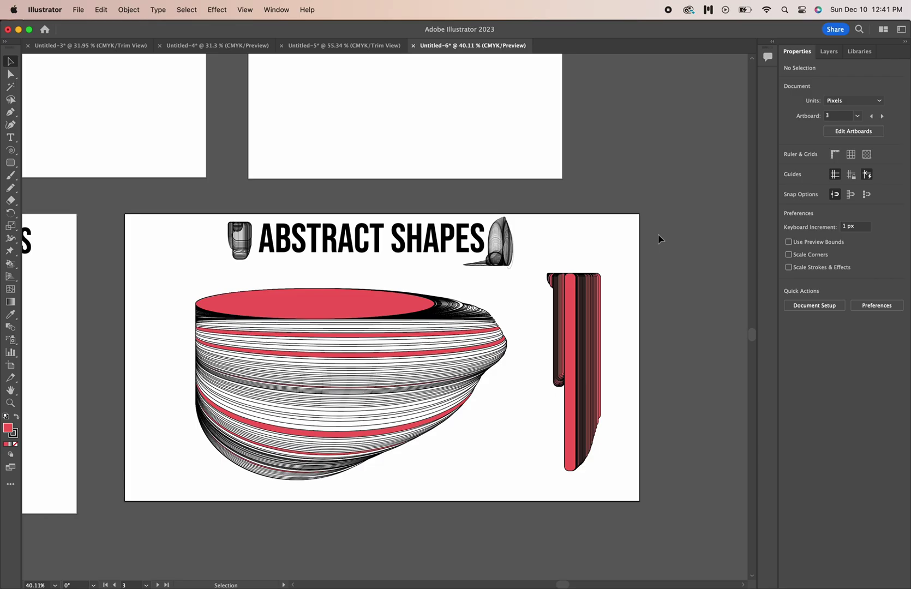
# Type HELLO under EDIT SPECIFIC LETTERS, enlarge it and move it lower.
pyautogui.hscroll(-10, 658, 234)
pyautogui.hscroll(-5, 658, 238)
pyautogui.press('t')
pyautogui.click(241, 307)
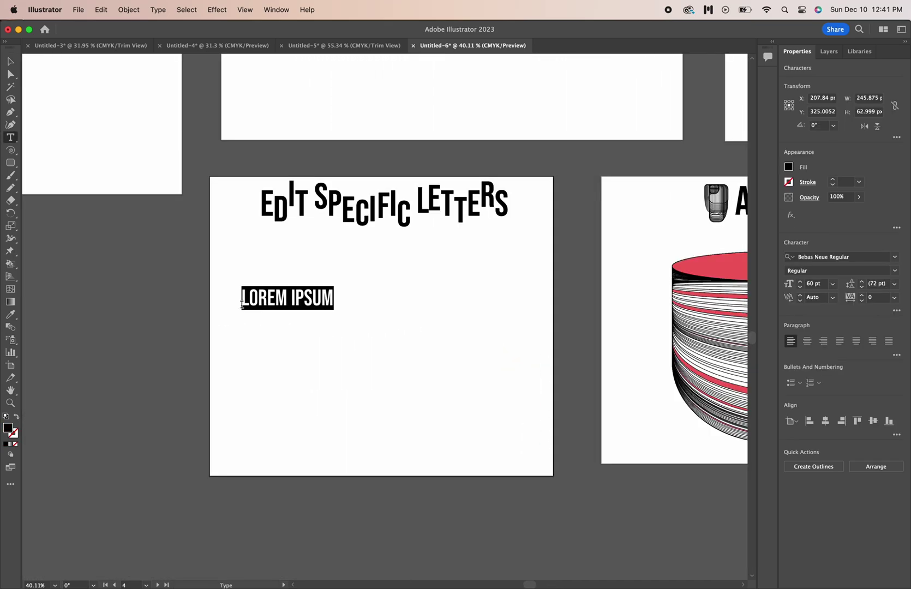
pyautogui.write('HELLO')
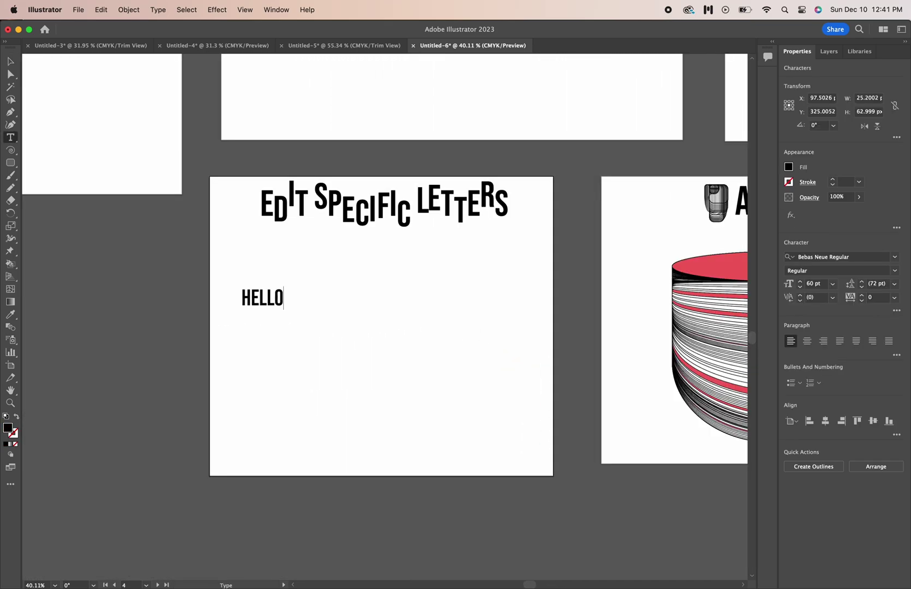
pyautogui.click(13, 62)
pyautogui.moveTo(284, 286); pyautogui.dragTo(458, 238)
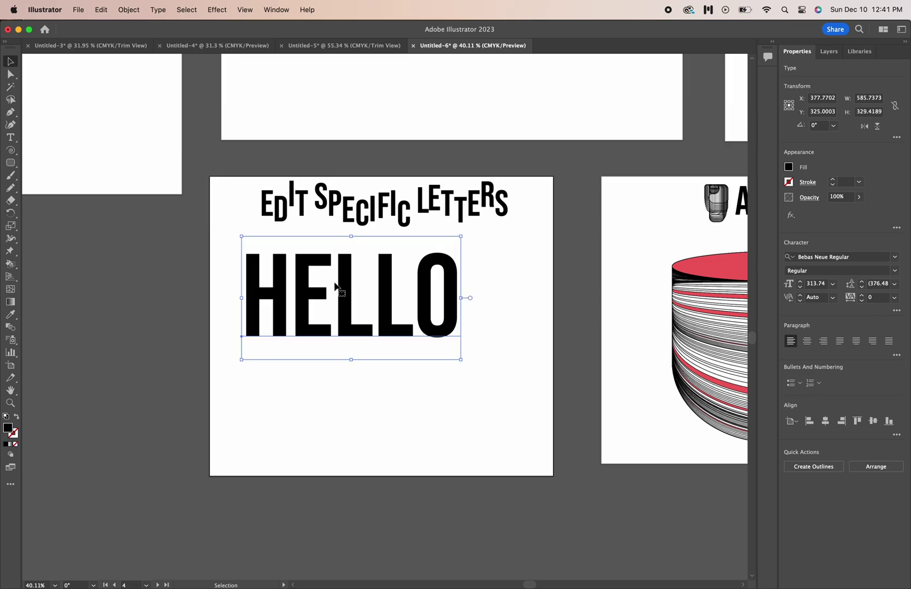
pyautogui.moveTo(364, 283); pyautogui.dragTo(385, 342)
pyautogui.press('super+shift+a')
# With the Touch Type tool, raise the E and drop the first L below the baseline.
pyautogui.click(10, 137)
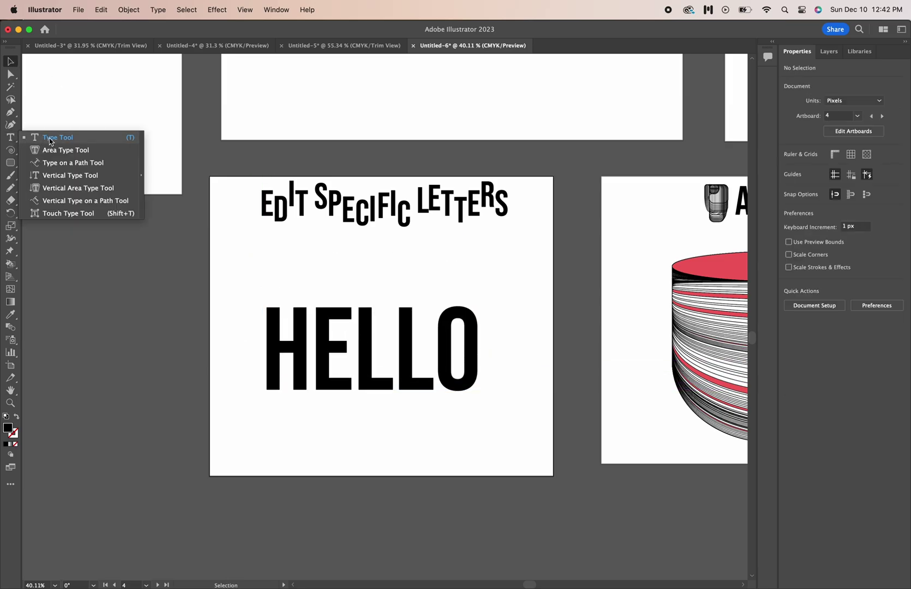
pyautogui.click(84, 212)
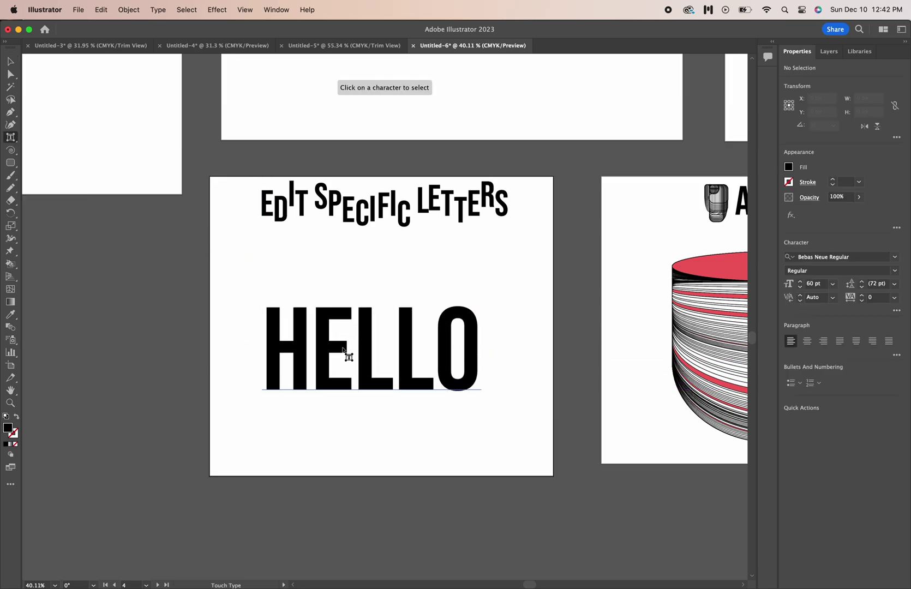
pyautogui.click(327, 350)
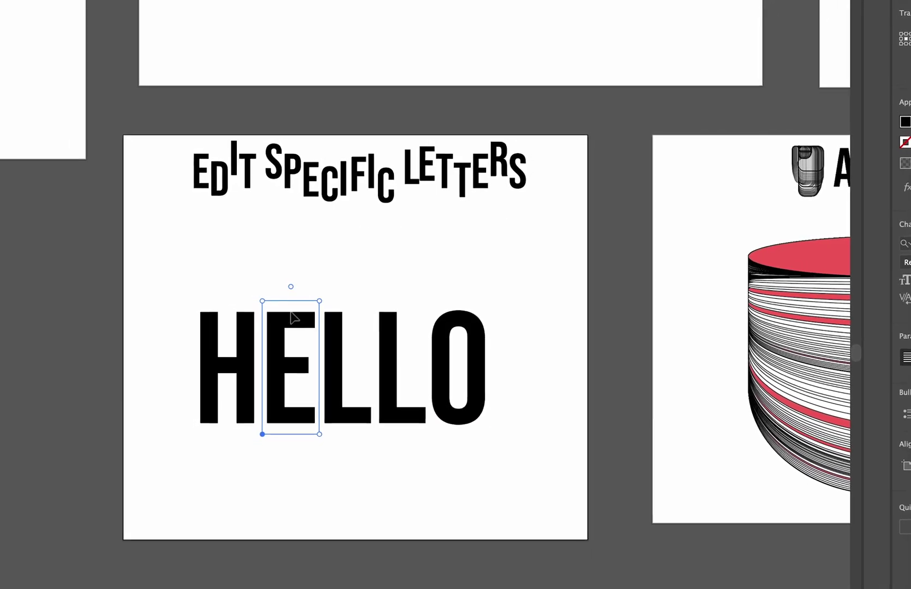
pyautogui.moveTo(293, 316); pyautogui.dragTo(293, 277)
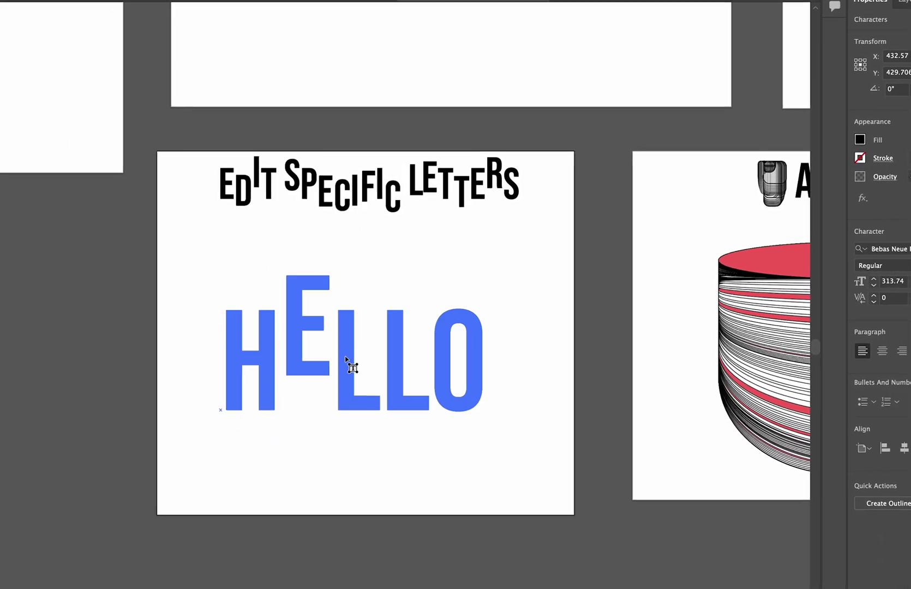
pyautogui.moveTo(346, 358); pyautogui.dragTo(345, 378)
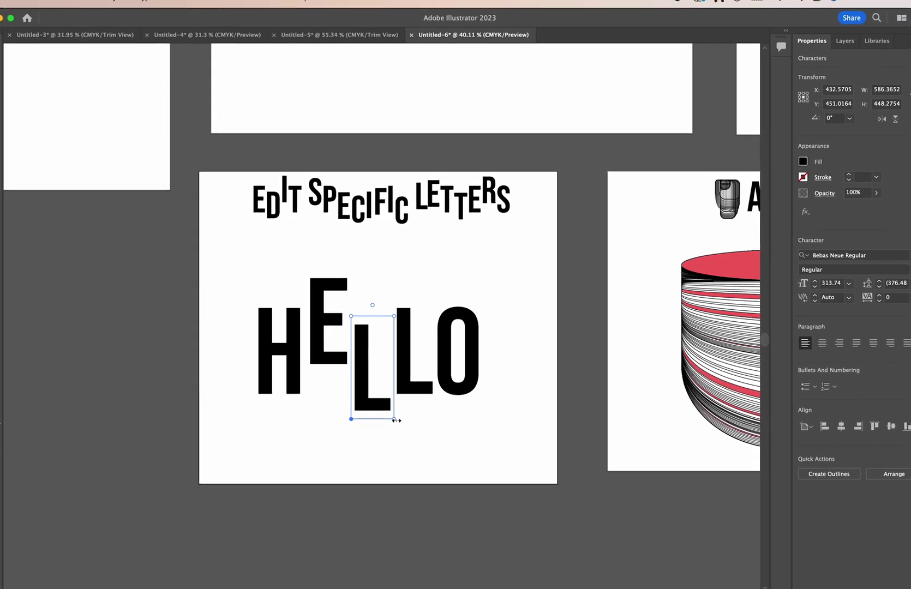
pyautogui.press('Escape')
pyautogui.scroll(-5, 166, 299)
pyautogui.scroll(3, 166, 299)
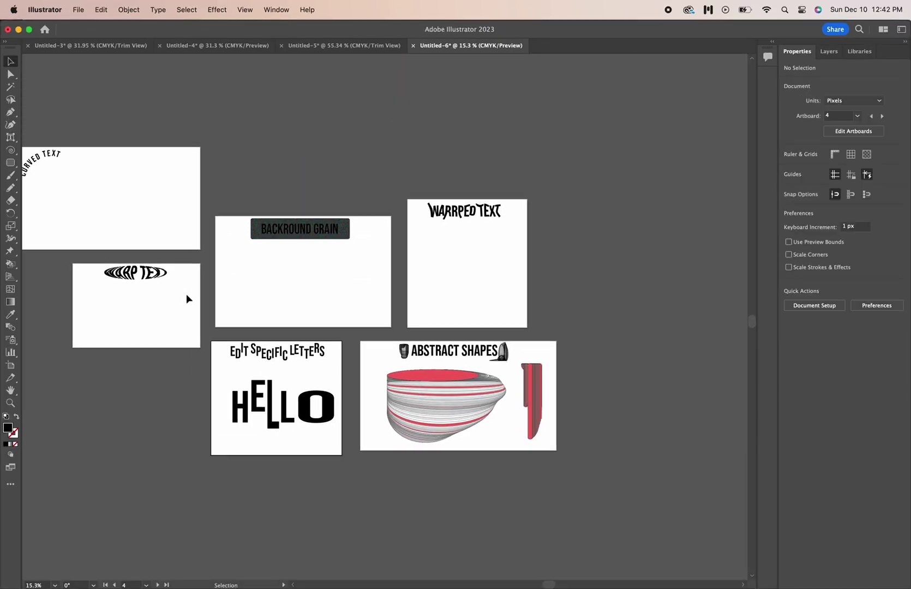
# Cover the BACKROUND GRAIN artboard with a black rectangle.
pyautogui.scroll(2, 186, 294)
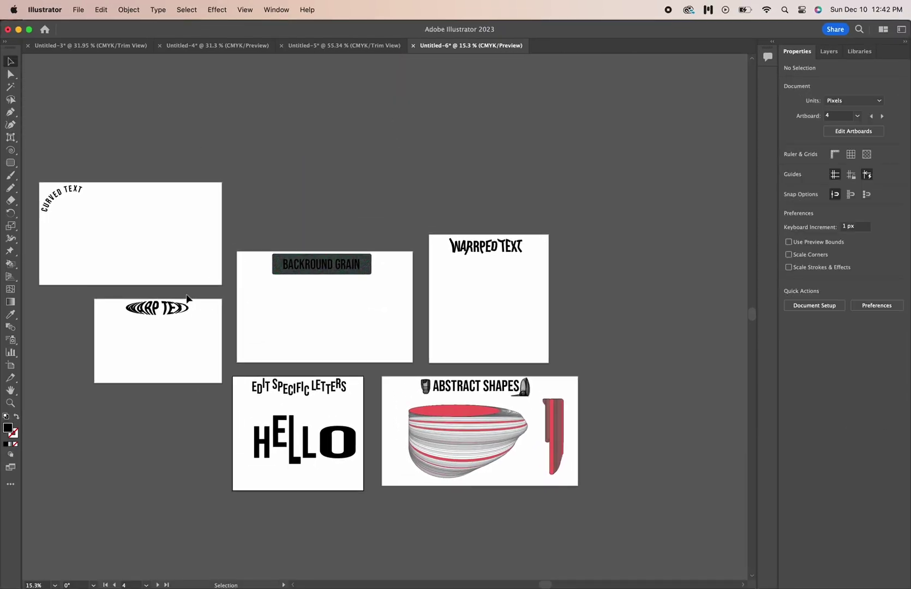
pyautogui.scroll(5, 328, 302)
pyautogui.hscroll(-3, 328, 301)
pyautogui.scroll(-2, 328, 301)
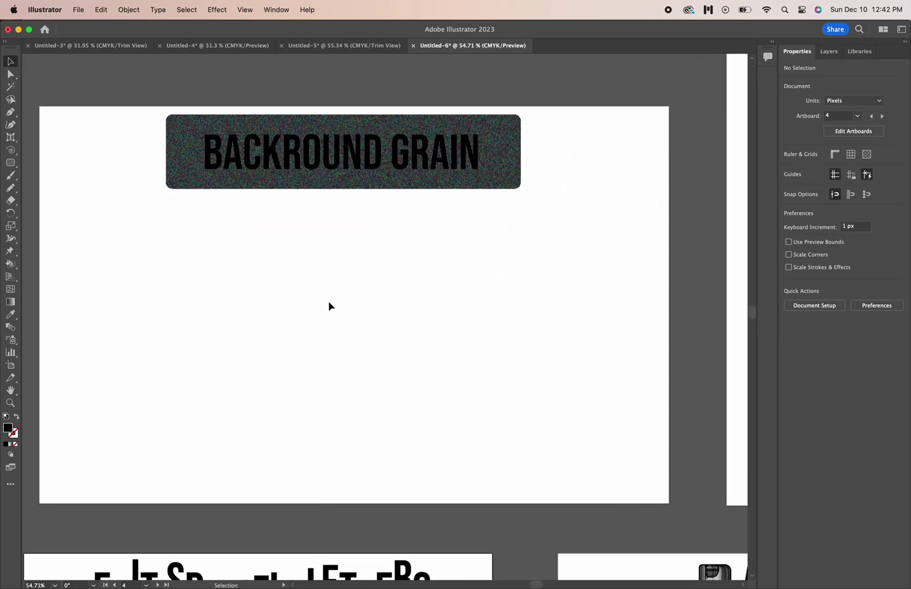
pyautogui.click(10, 162)
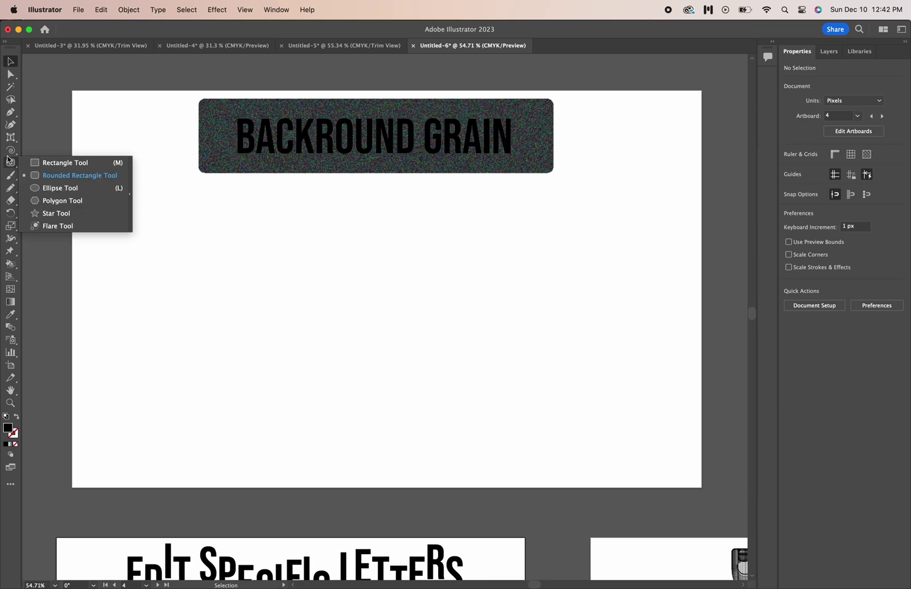
pyautogui.click(57, 163)
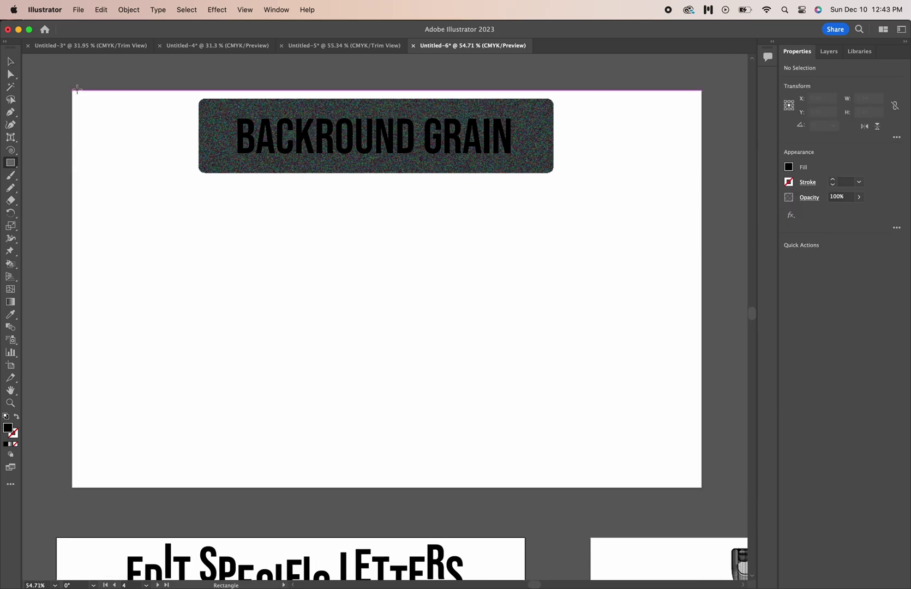
pyautogui.moveTo(72, 90); pyautogui.dragTo(702, 487)
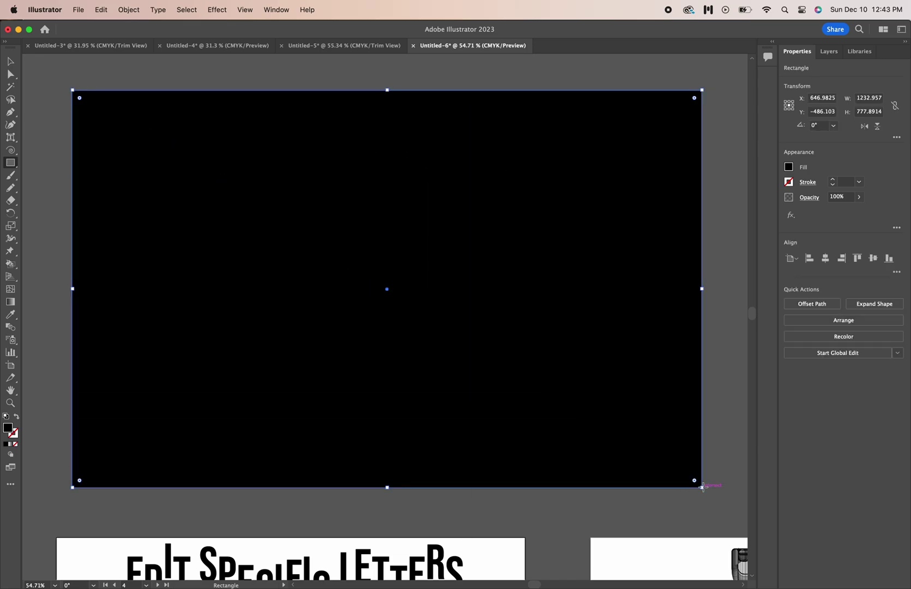
# Apply a Grain texture effect at Intensity 70 and Contrast 82 to the rectangle.
pyautogui.click(218, 9)
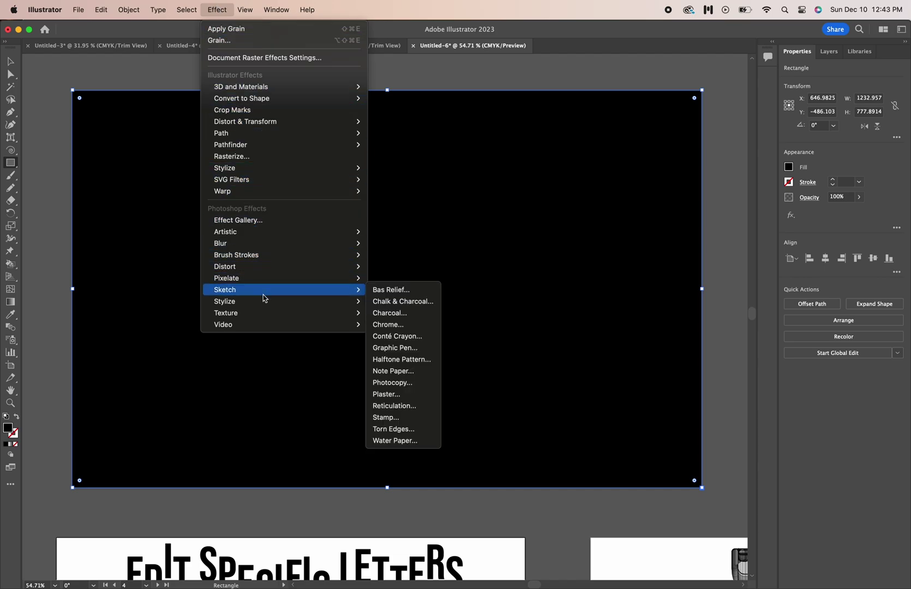
pyautogui.moveTo(274, 315)
pyautogui.click(384, 325)
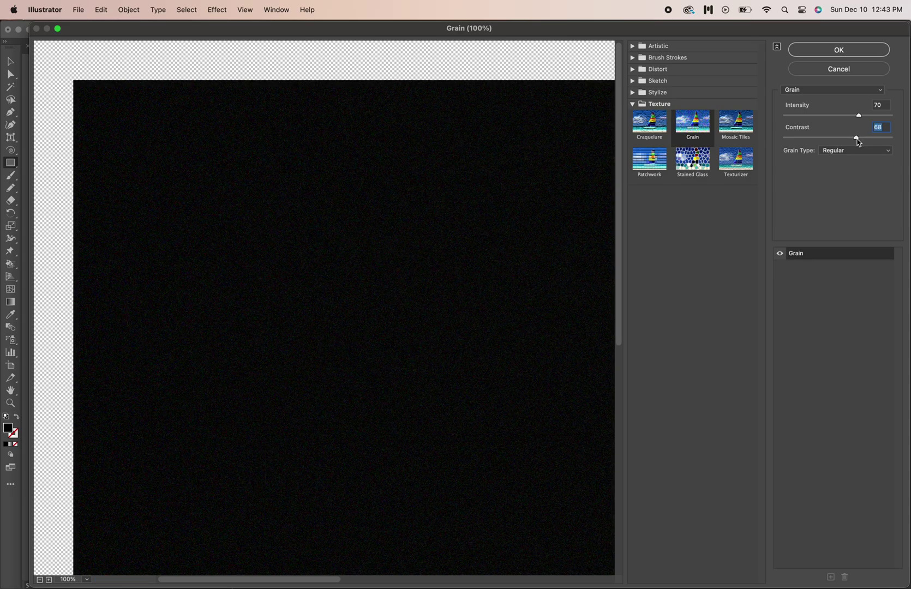
pyautogui.click(830, 50)
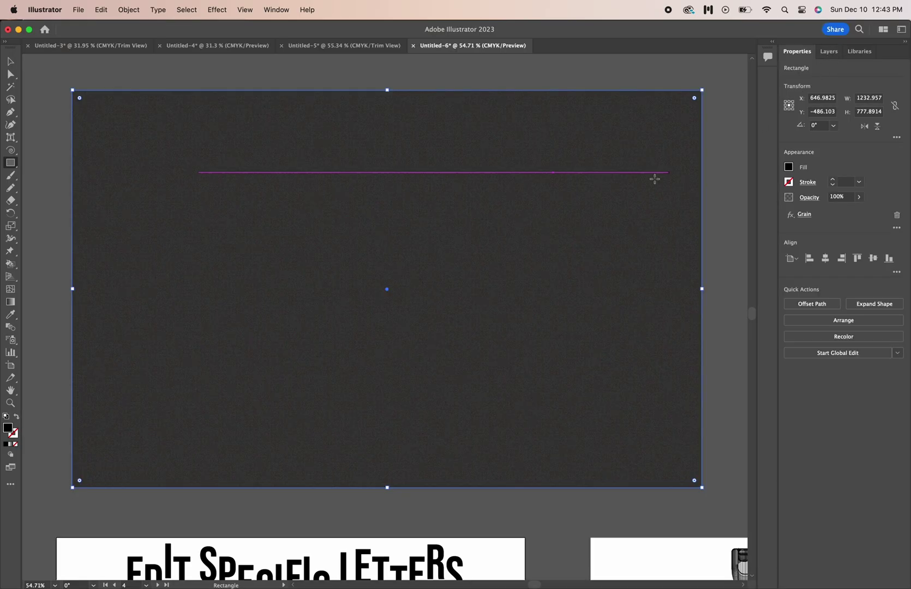
pyautogui.scroll(-2, 512, 218)
pyautogui.press('v')
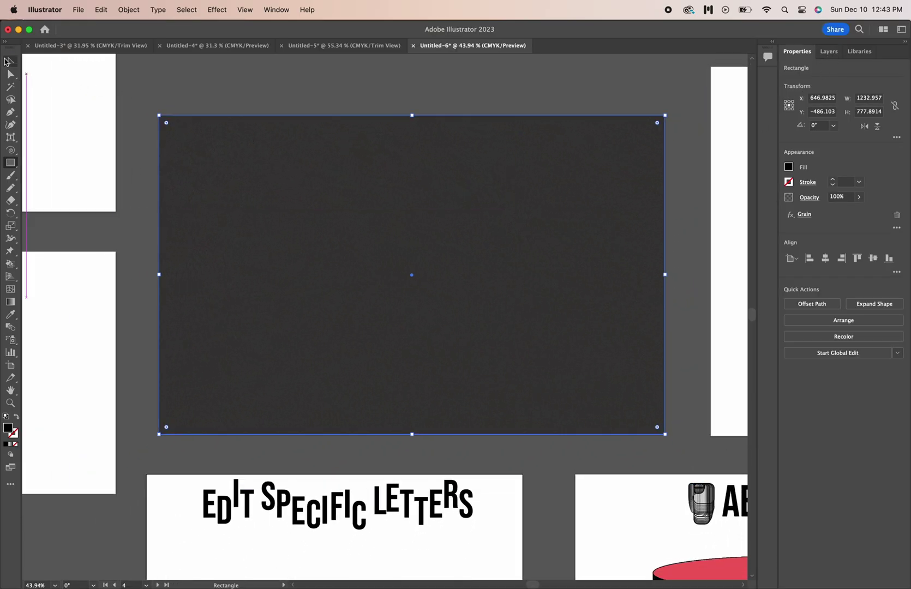
pyautogui.click(186, 71)
# Type SUBSCRIBE below the WARP TEXT heading.
pyautogui.scroll(-3, 186, 71)
pyautogui.scroll(-2, 186, 73)
pyautogui.hscroll(-5, 186, 73)
pyautogui.scroll(1, 207, 263)
pyautogui.scroll(5, 207, 263)
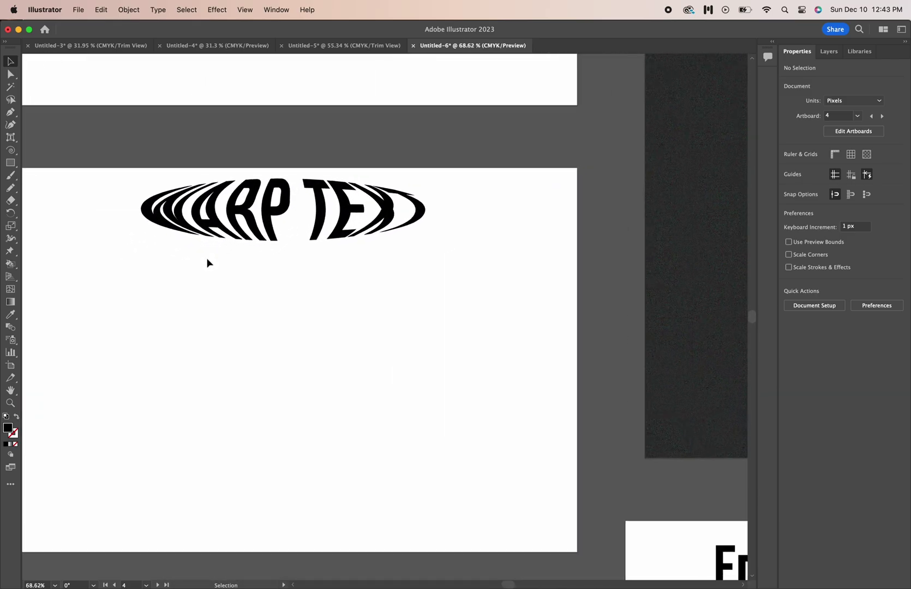
pyautogui.press('t')
pyautogui.click(156, 314)
pyautogui.write('SUBSCRIBE')
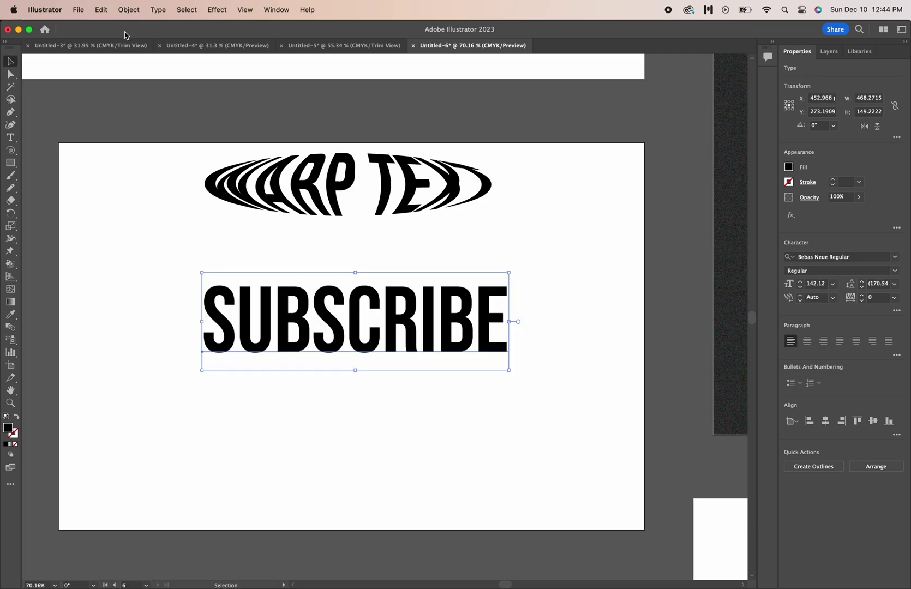
# Make a warp envelope for SUBSCRIBE, previewing Arc Lower, Arch, Flag and Fish before choosing Inflate.
pyautogui.click(129, 10)
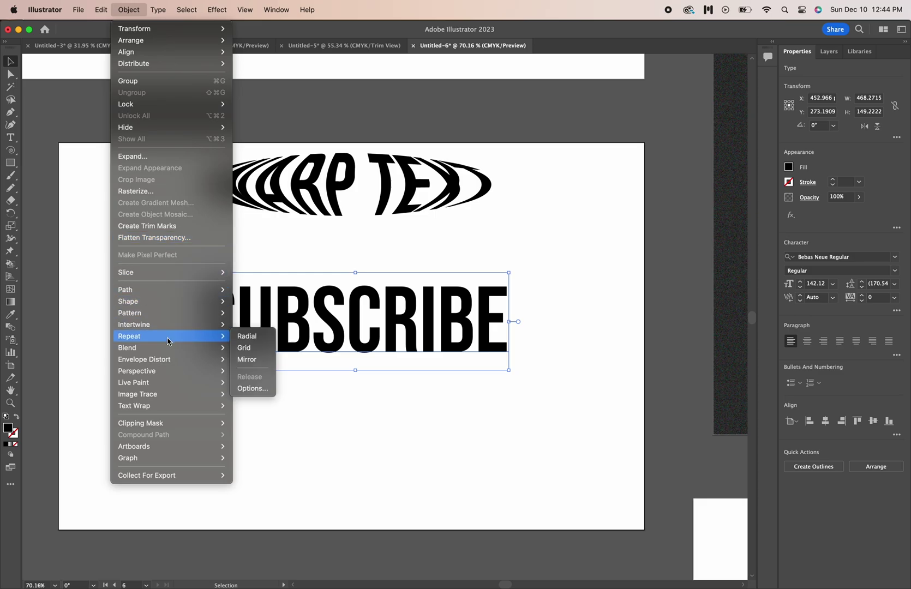
pyautogui.moveTo(171, 359)
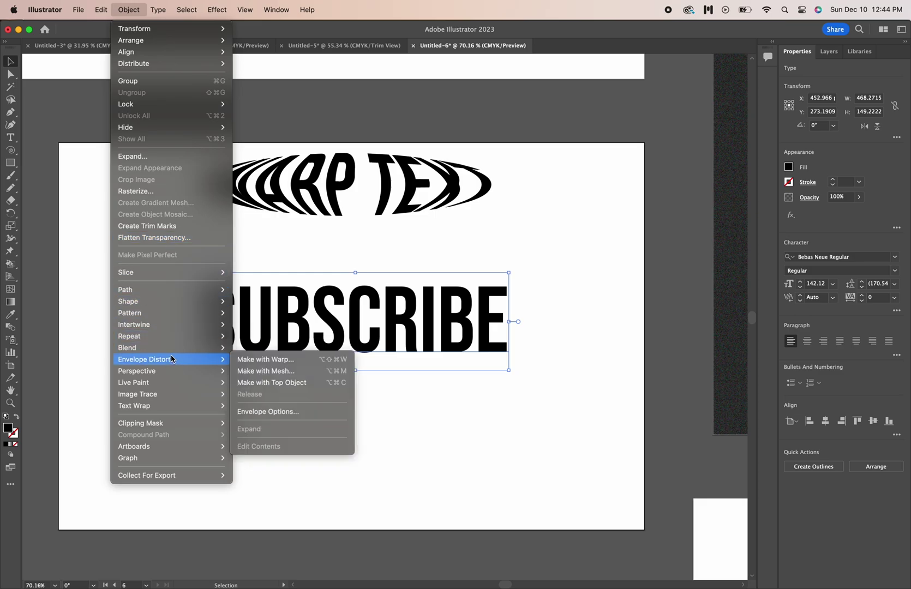
pyautogui.click(266, 361)
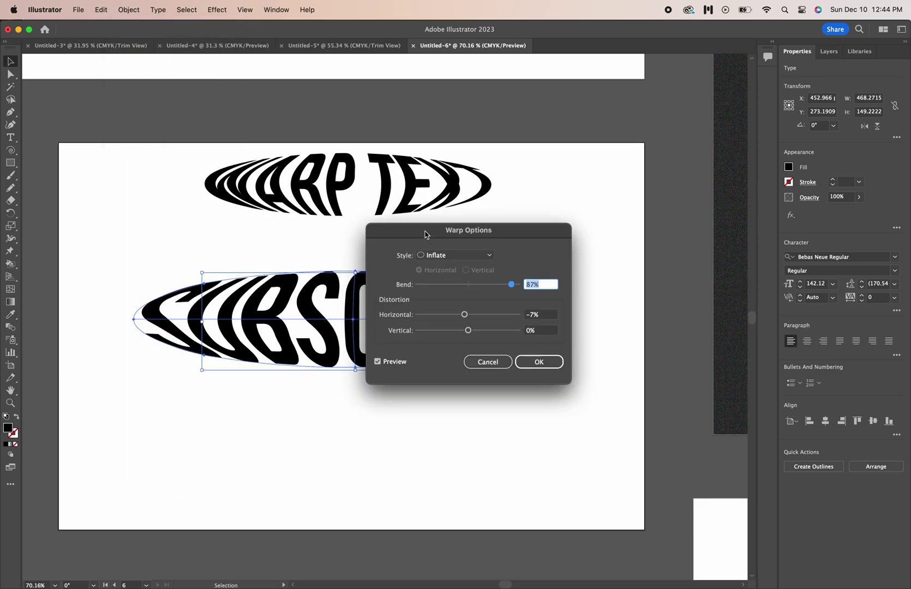
pyautogui.moveTo(425, 232); pyautogui.dragTo(612, 106)
pyautogui.click(655, 129)
pyautogui.click(655, 139)
pyautogui.click(660, 131)
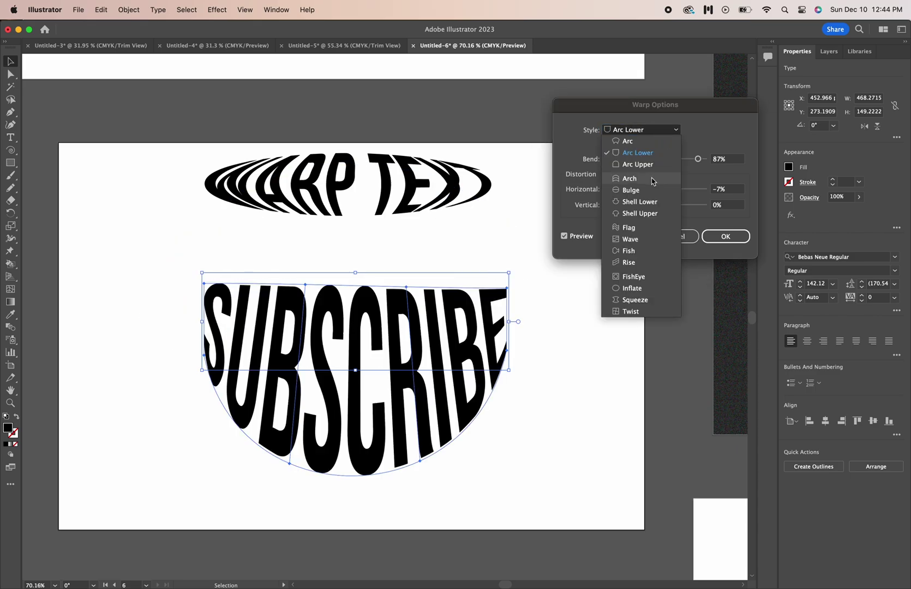
pyautogui.click(651, 181)
pyautogui.click(641, 129)
pyautogui.click(649, 206)
pyautogui.click(656, 134)
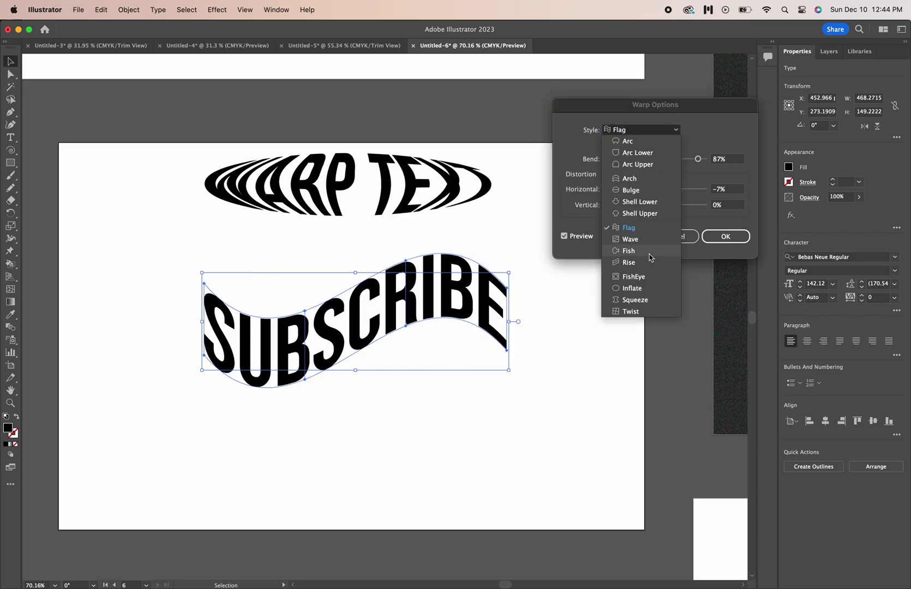
pyautogui.click(649, 257)
pyautogui.click(654, 130)
pyautogui.click(652, 290)
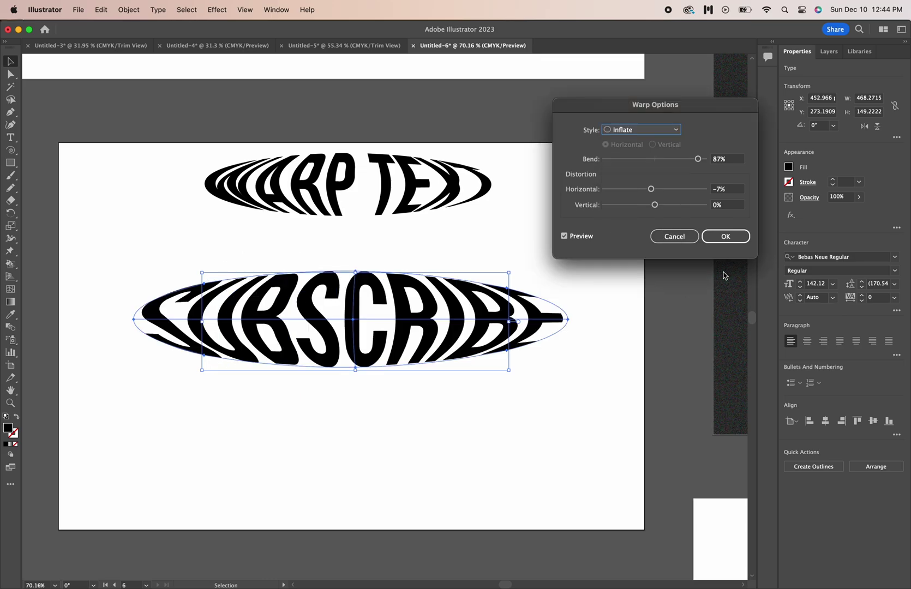
# Set the Inflate warp to 53% bend, -40% horizontal and 20% vertical distortion.
pyautogui.moveTo(651, 189)
pyautogui.mouseDown()
pyautogui.moveTo(678, 190)
pyautogui.moveTo(634, 189)
pyautogui.moveTo(659, 207)
pyautogui.mouseUp()
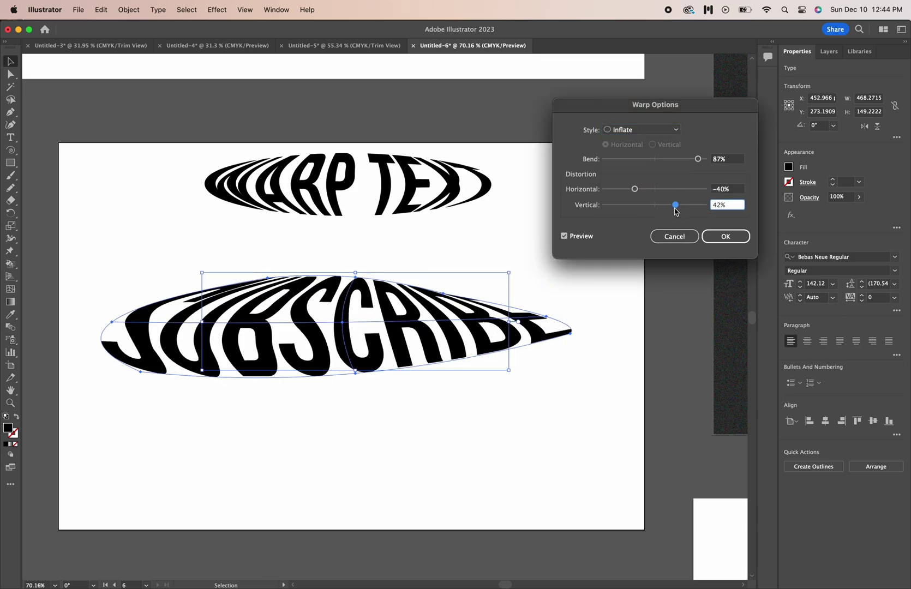
pyautogui.moveTo(666, 209); pyautogui.dragTo(664, 209)
pyautogui.click(698, 159)
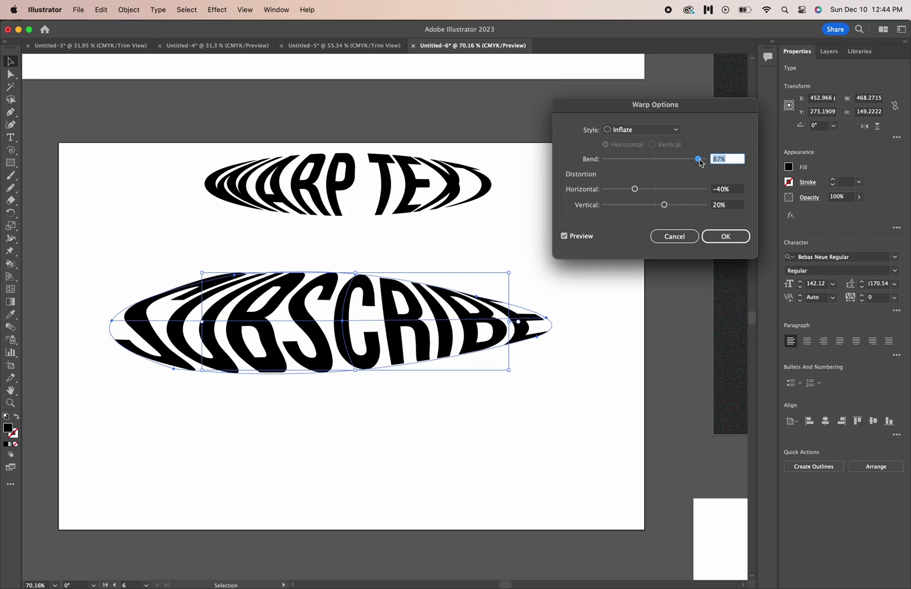
pyautogui.moveTo(670, 162); pyautogui.dragTo(684, 160)
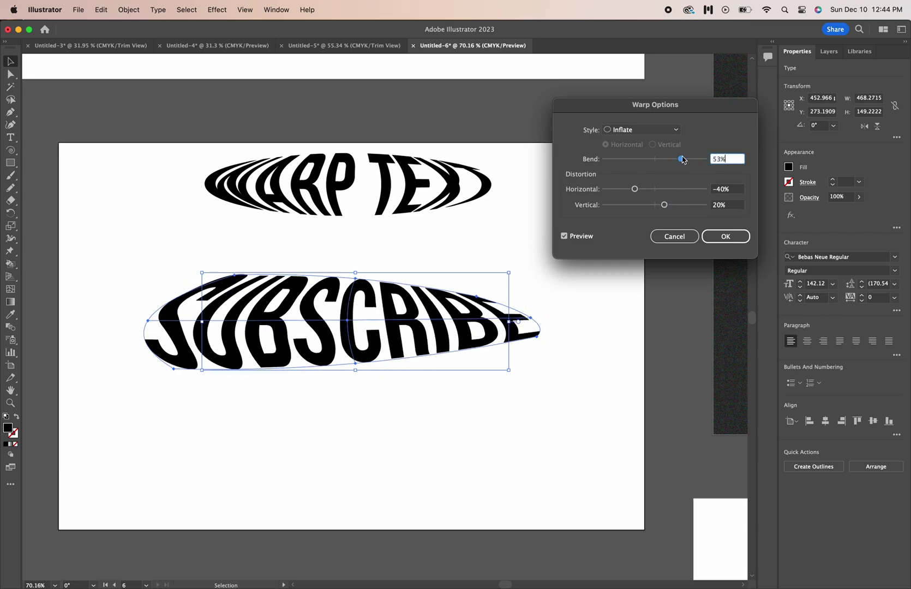
pyautogui.click(740, 234)
pyautogui.click(514, 450)
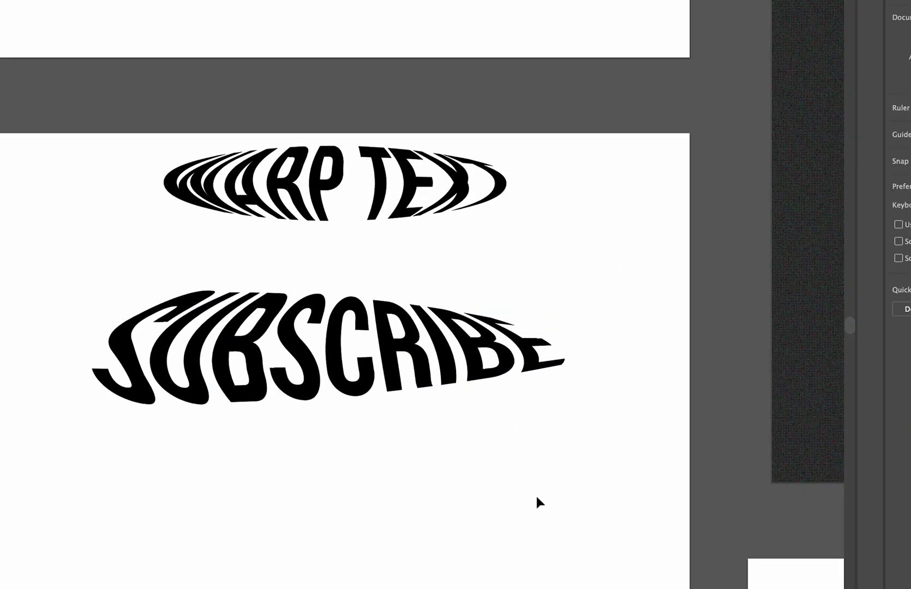
pyautogui.scroll(-2, 536, 498)
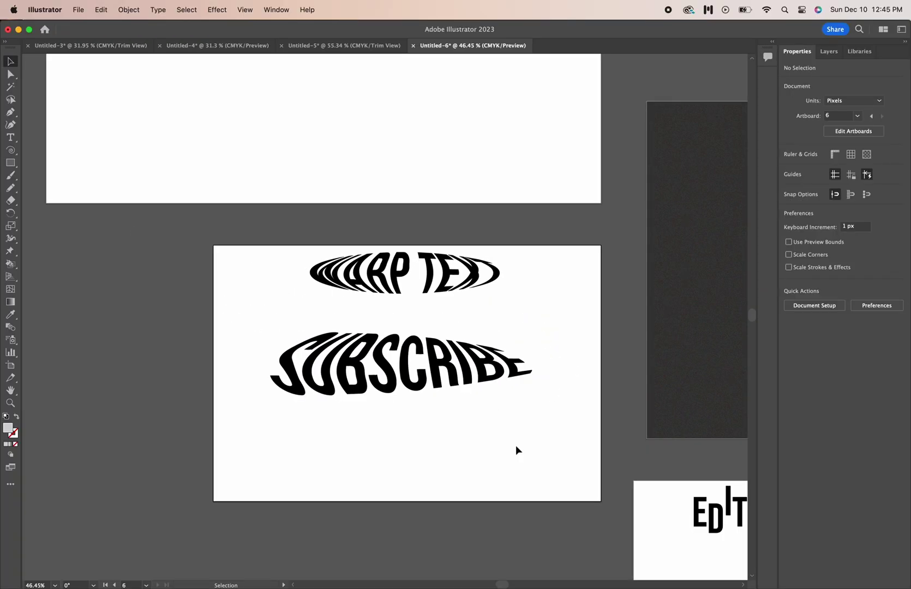
pyautogui.scroll(-3, 515, 450)
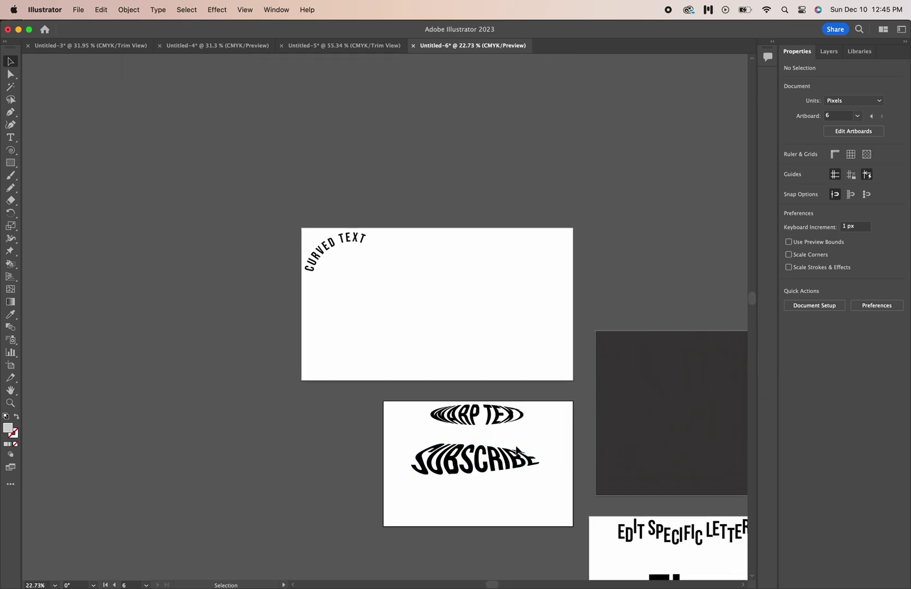
pyautogui.scroll(3, 447, 333)
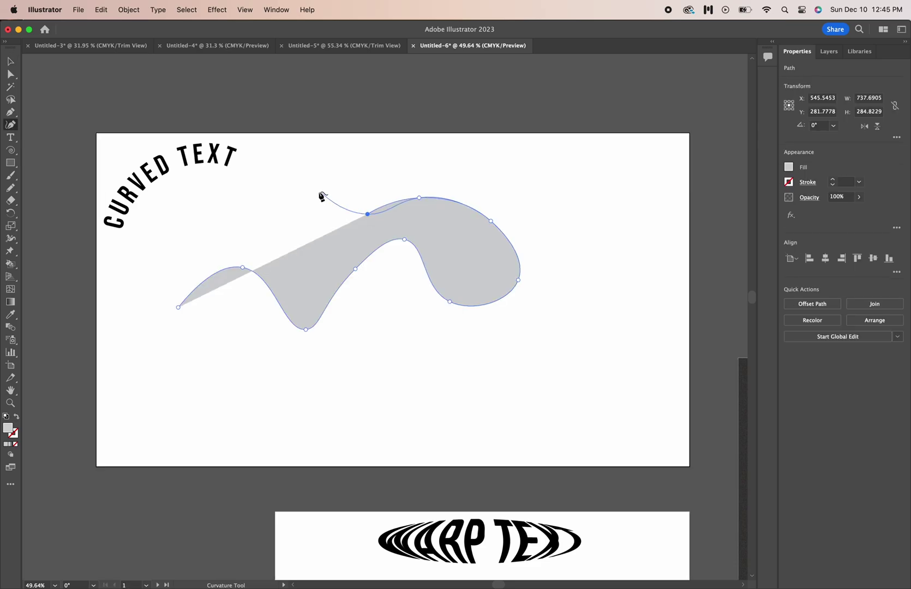
# Add curve points to the squiggly path and give it a 1 pt outline with no fill.
pyautogui.click(318, 191)
pyautogui.click(271, 223)
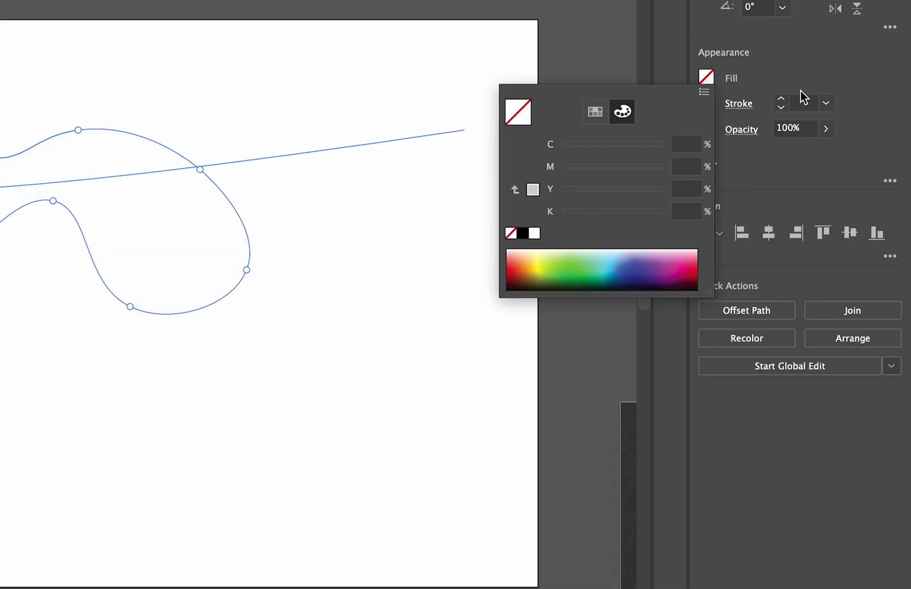
pyautogui.click(781, 100)
pyautogui.click(782, 100)
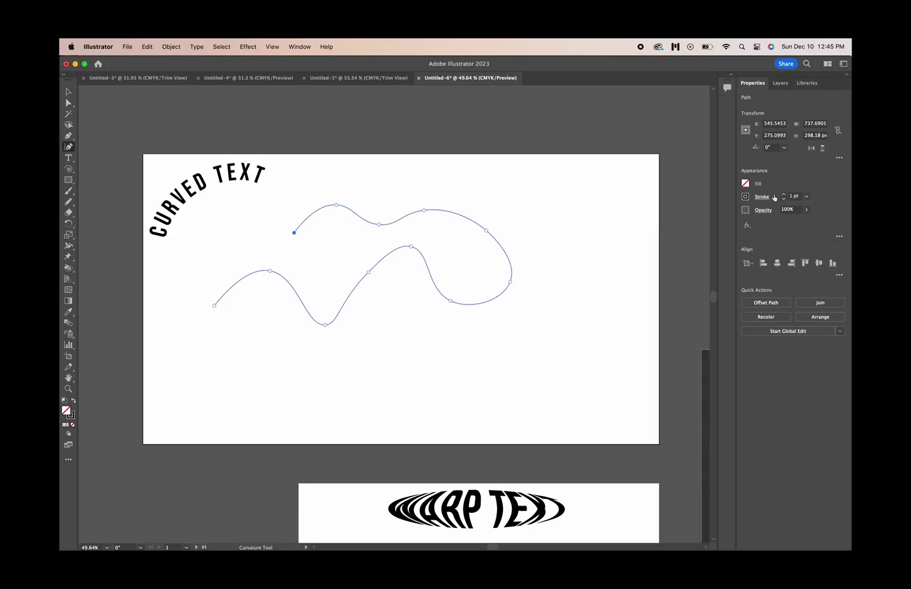
# Set 34 pt path text reading 'LEARN HOW TO USE IT YOU CAN CREATE SOME VERY COOL DESIGNS!'.
pyautogui.moveTo(68, 157); pyautogui.dragTo(118, 181)
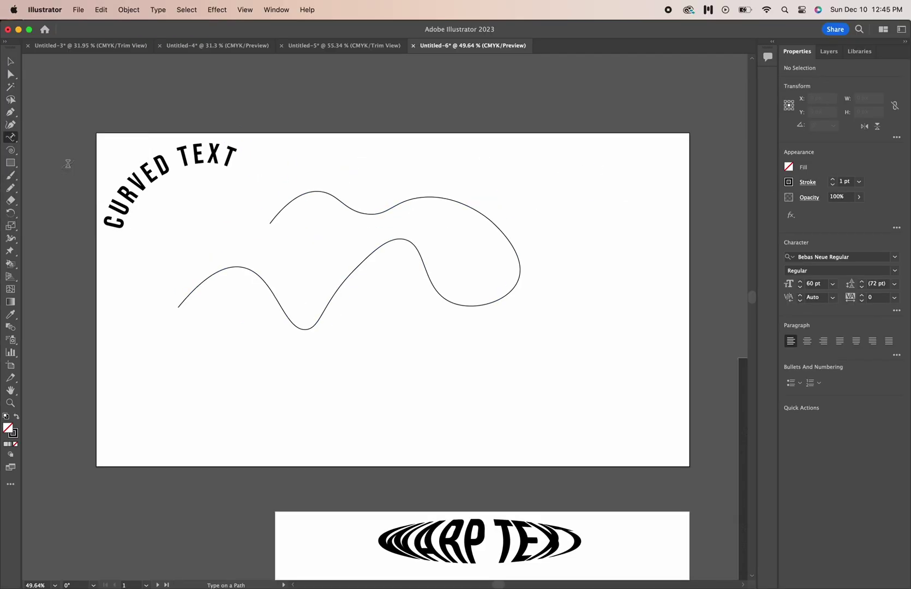
pyautogui.click(182, 308)
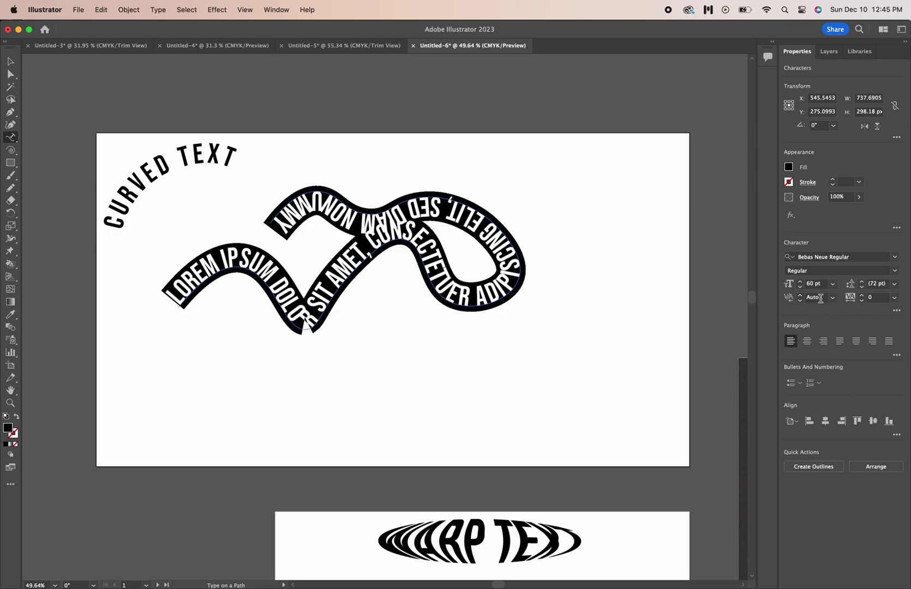
pyautogui.click(800, 287)
pyautogui.click(800, 288)
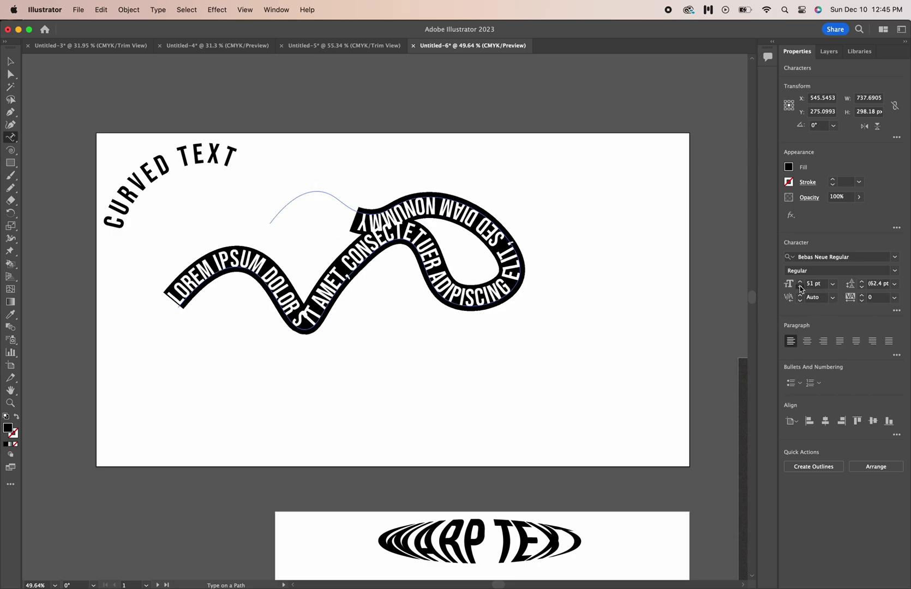
pyautogui.click(801, 287)
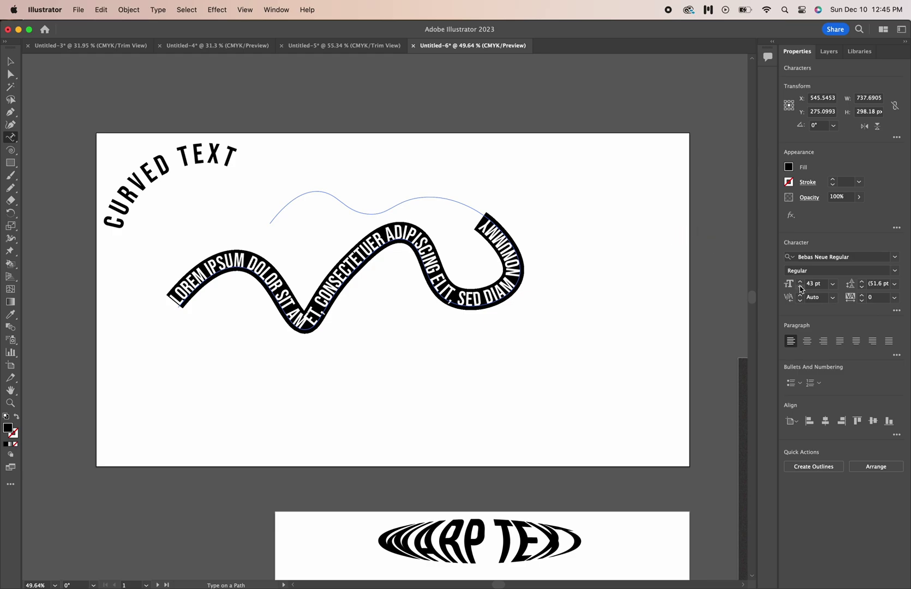
pyautogui.click(800, 287)
pyautogui.click(801, 287)
pyautogui.click(800, 287)
pyautogui.click(801, 288)
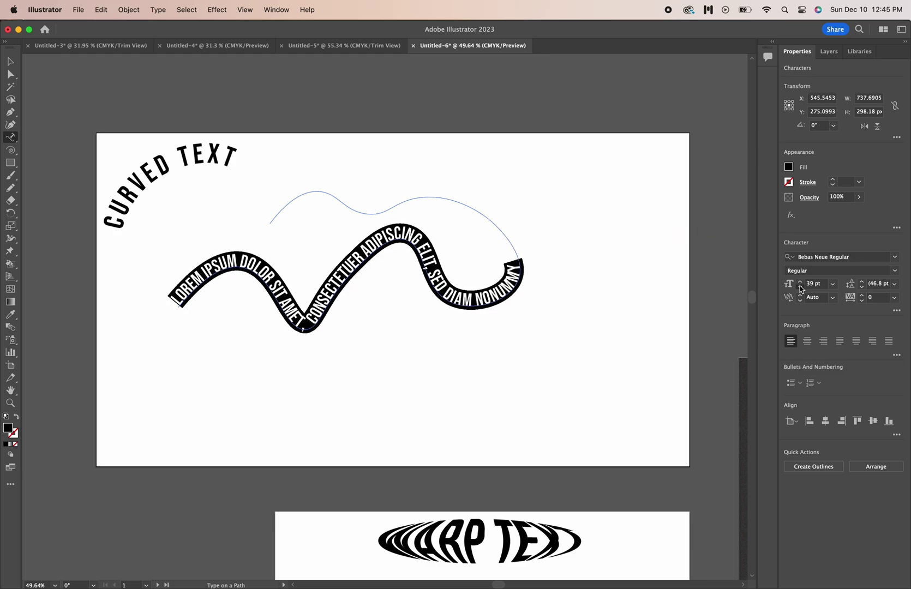
pyautogui.click(800, 288)
pyautogui.click(800, 287)
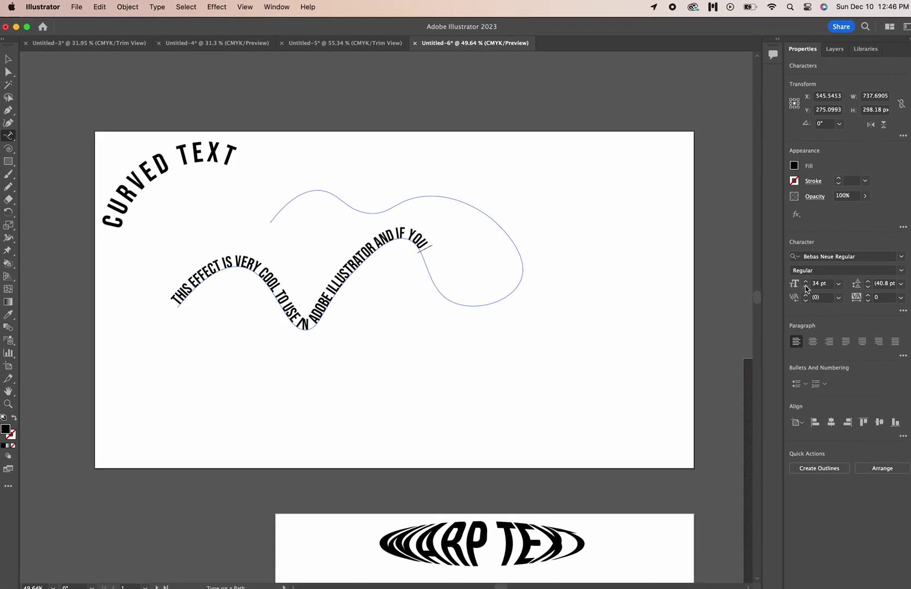
pyautogui.write('LEARN')
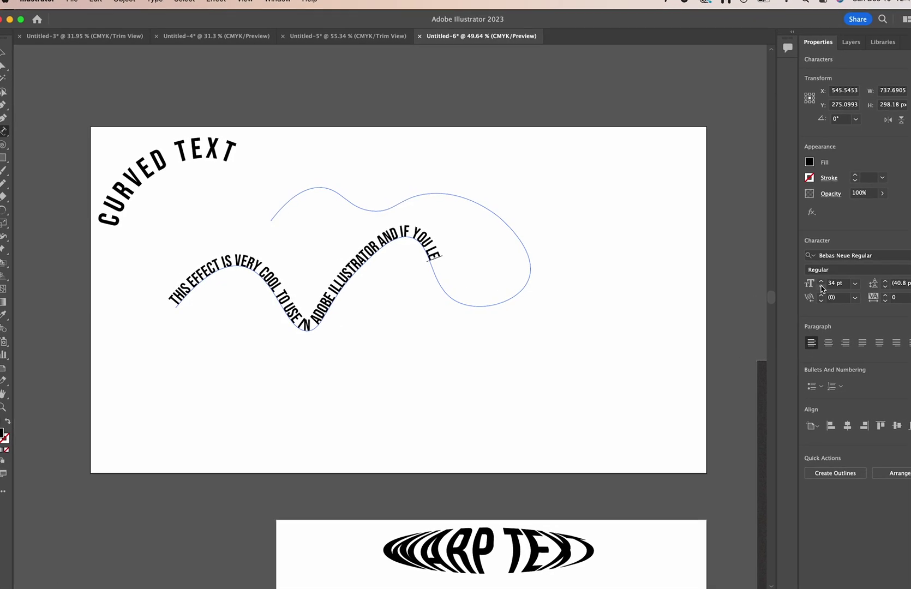
pyautogui.write(' HOW TO ')
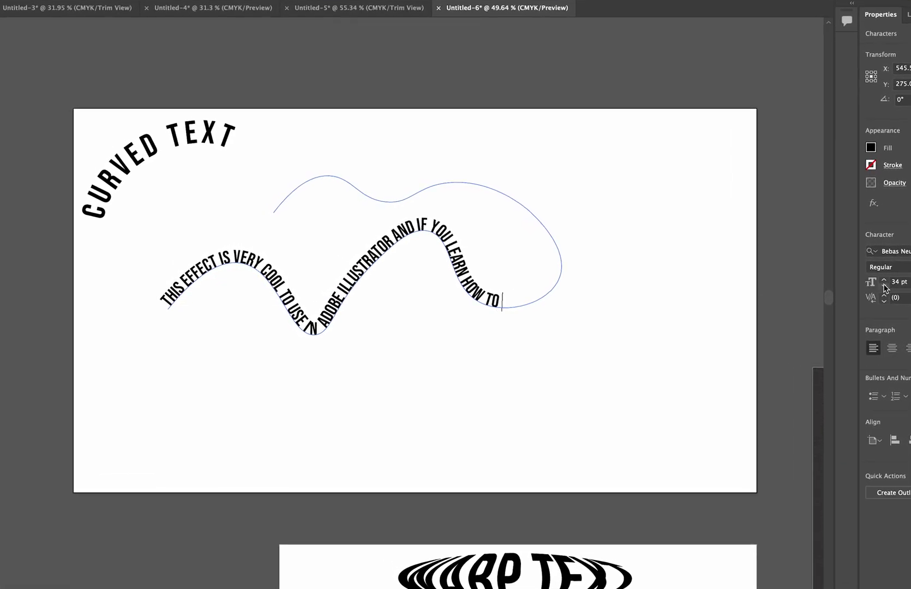
pyautogui.write('USE IT YOU CAN CREATE SOME V')
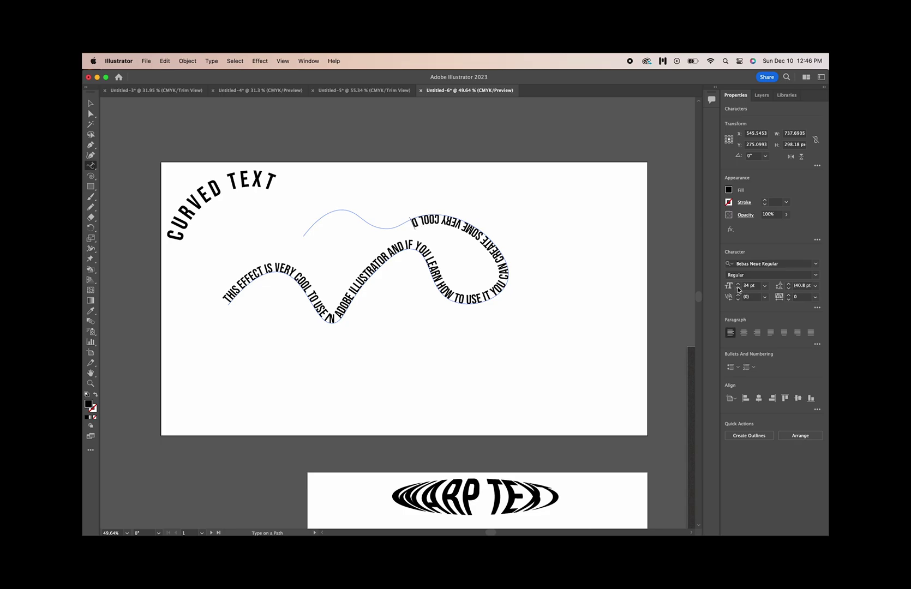
pyautogui.write('ERY COOL DESIGNS!')
pyautogui.press('Escape')
# Finish the path text, zoom out and Option-drag a HELLO copy onto the WARRPED TEXT artboard.
pyautogui.press('super+alt+0')
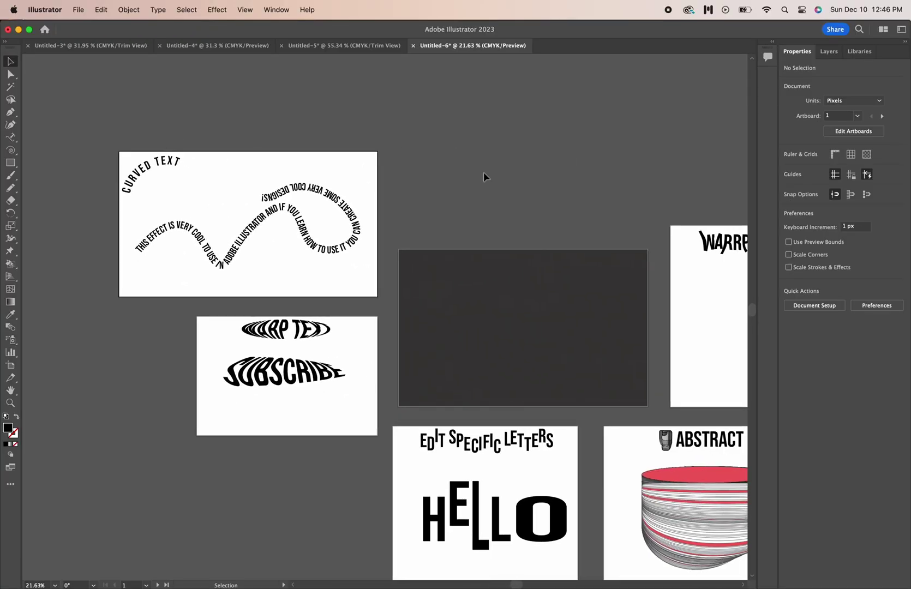
pyautogui.hscroll(10, 483, 171)
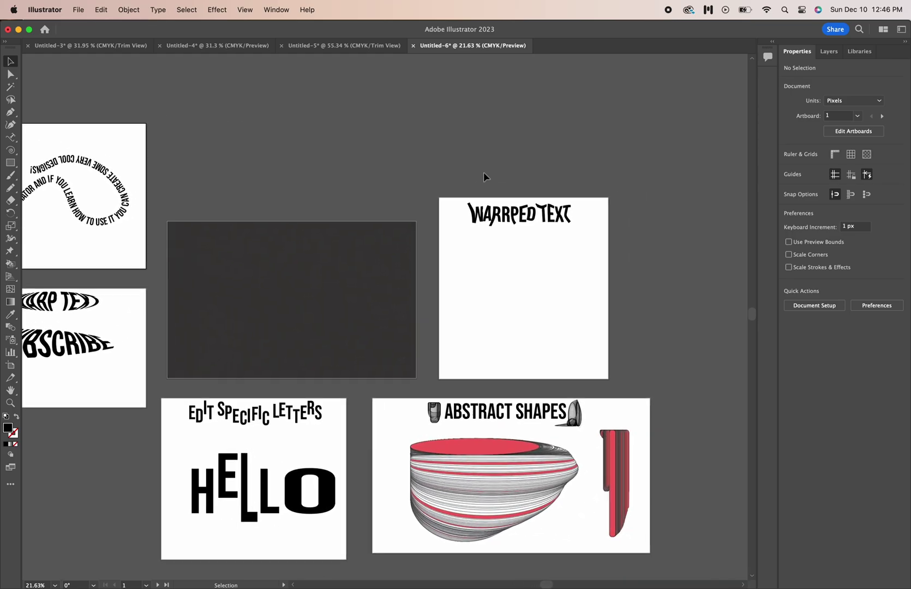
pyautogui.scroll(-3, 257, 417)
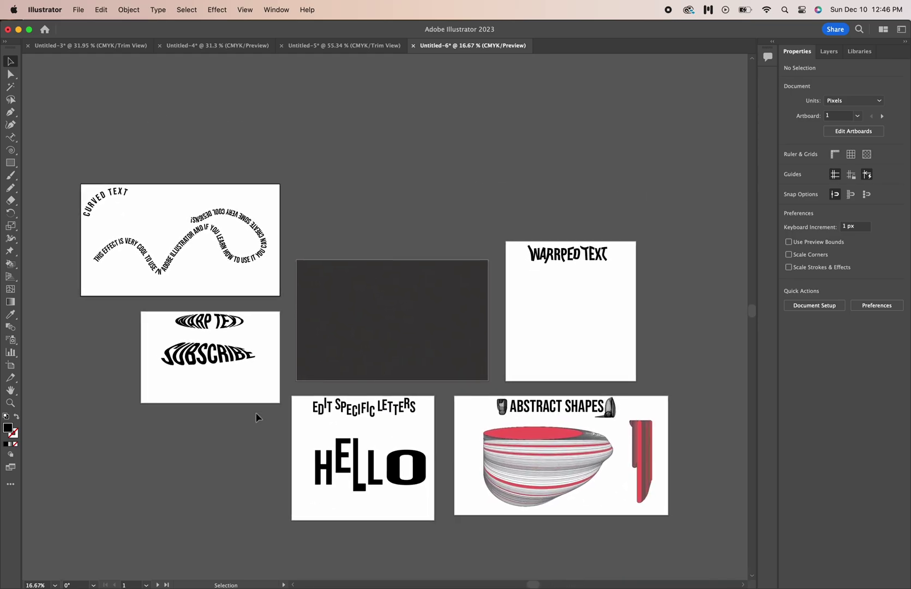
pyautogui.moveTo(351, 462); pyautogui.dragTo(567, 307)
pyautogui.scroll(5, 693, 284)
pyautogui.click(9, 251)
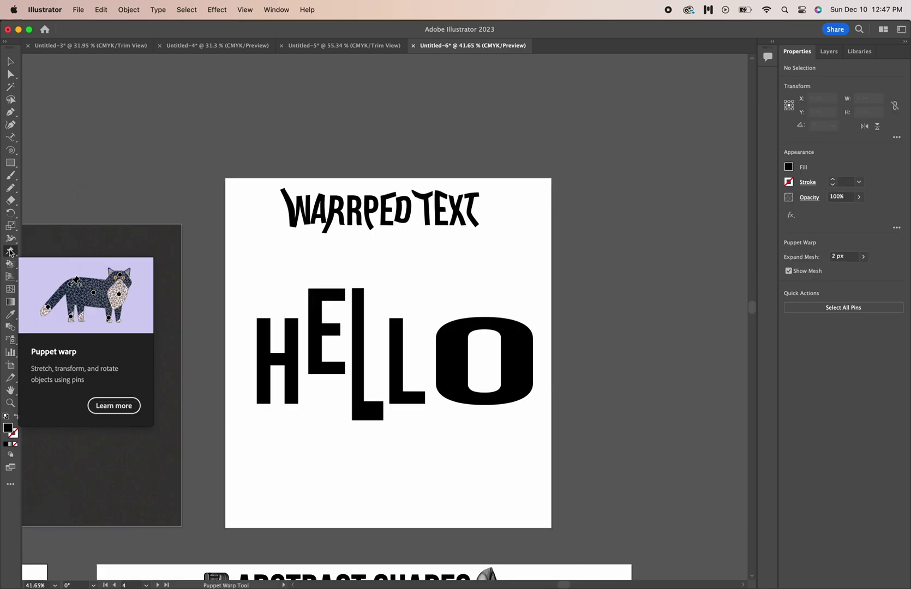
pyautogui.scroll(2, 335, 324)
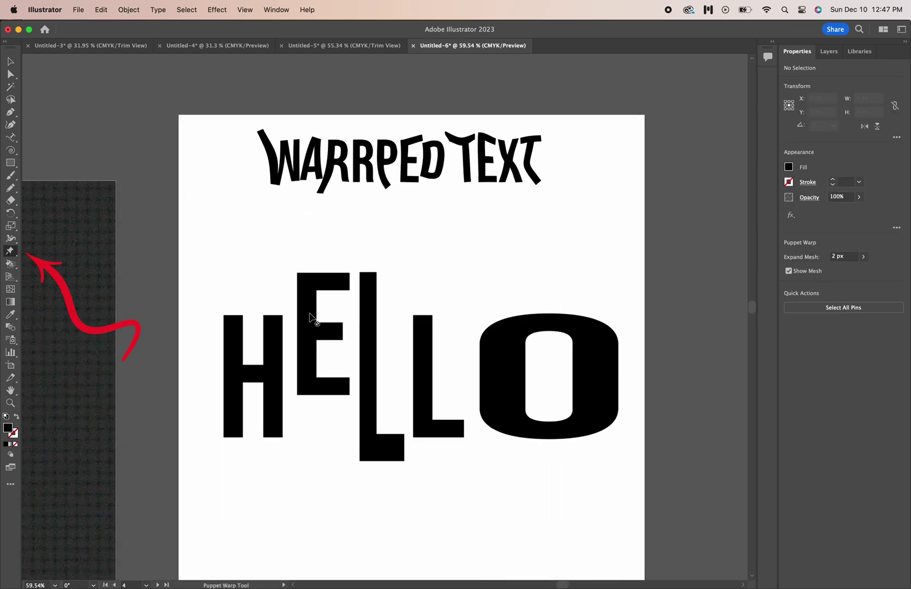
# Puppet-warp the HELLO copy, pinning the H and O and pulling the O's left side outward.
pyautogui.press('v')
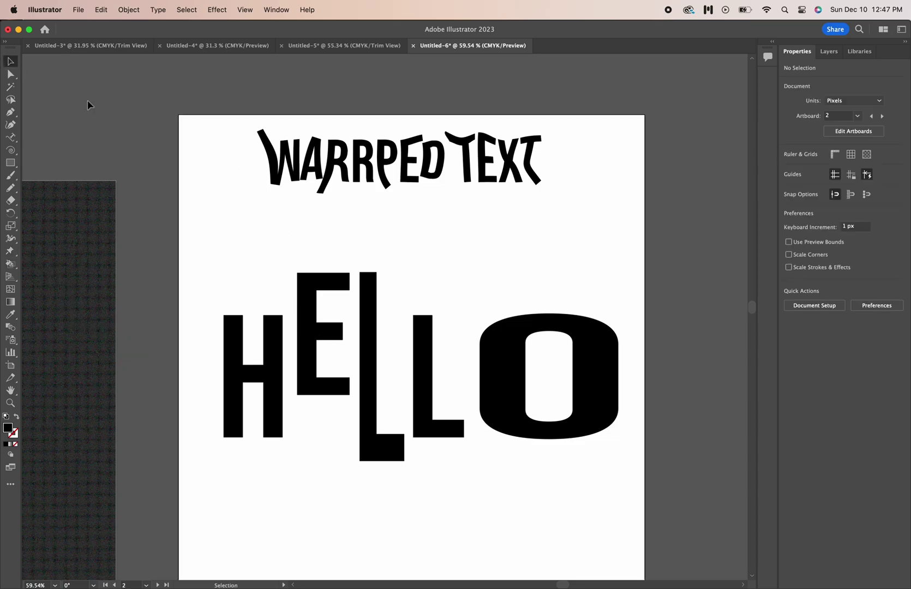
pyautogui.click(317, 360)
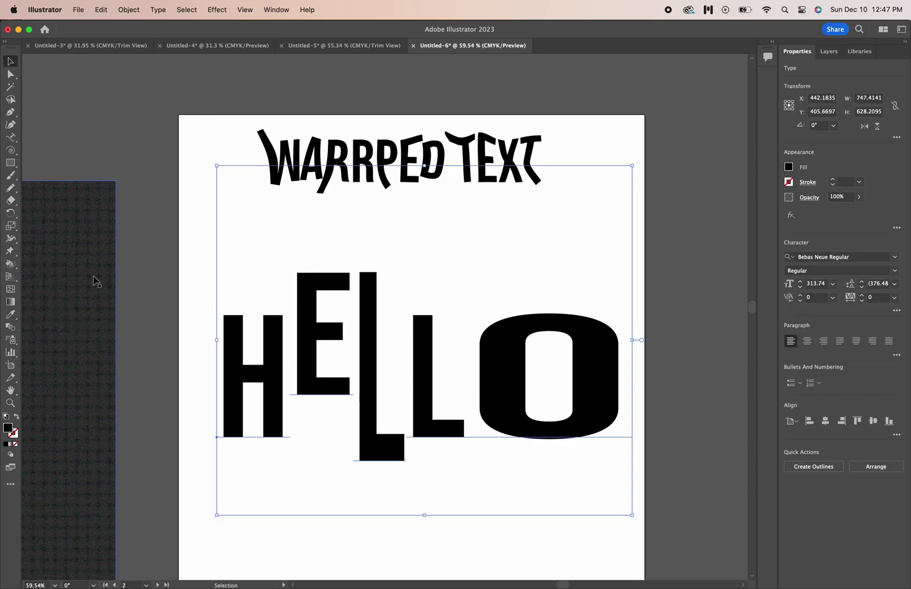
pyautogui.click(10, 251)
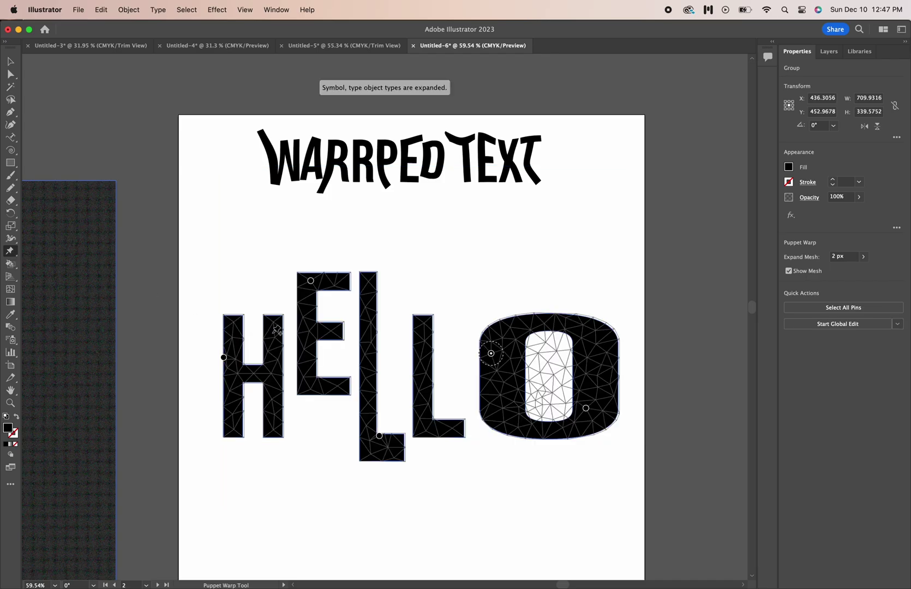
pyautogui.click(233, 341)
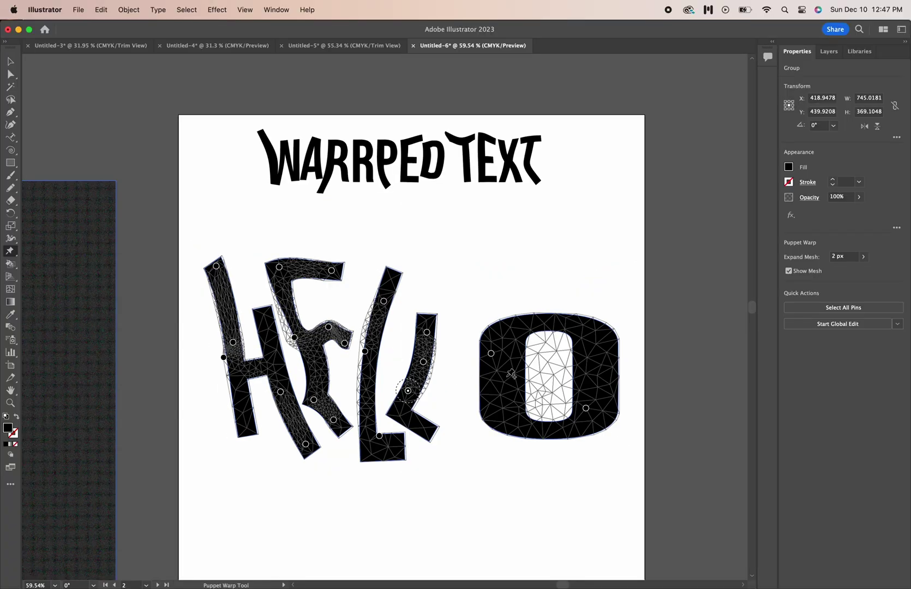
pyautogui.click(497, 392)
pyautogui.click(503, 364)
pyautogui.moveTo(497, 393); pyautogui.dragTo(451, 403)
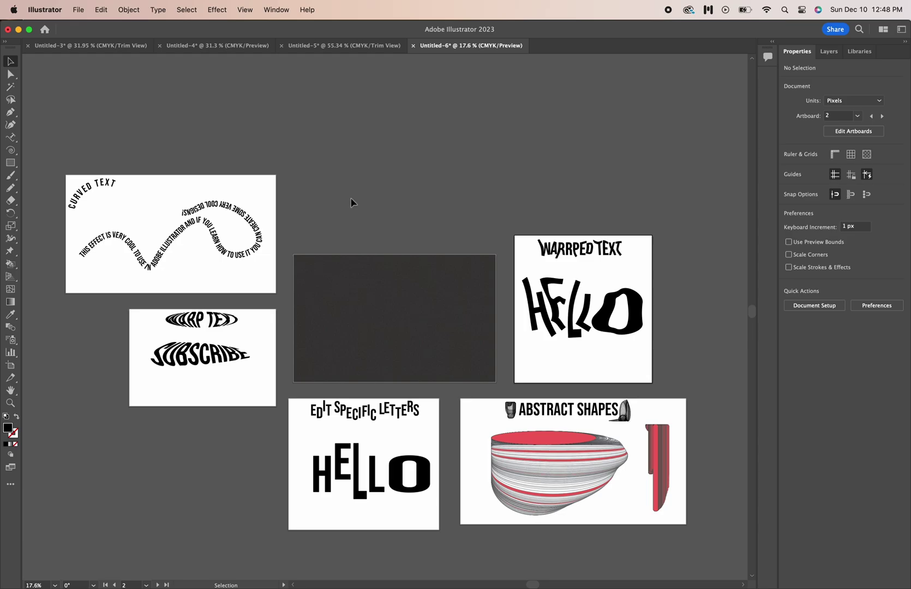
# Drag out a new wide artboard with Shift+O and trace a closed curvy black blob on it.
pyautogui.hotkey('shift', 'o')
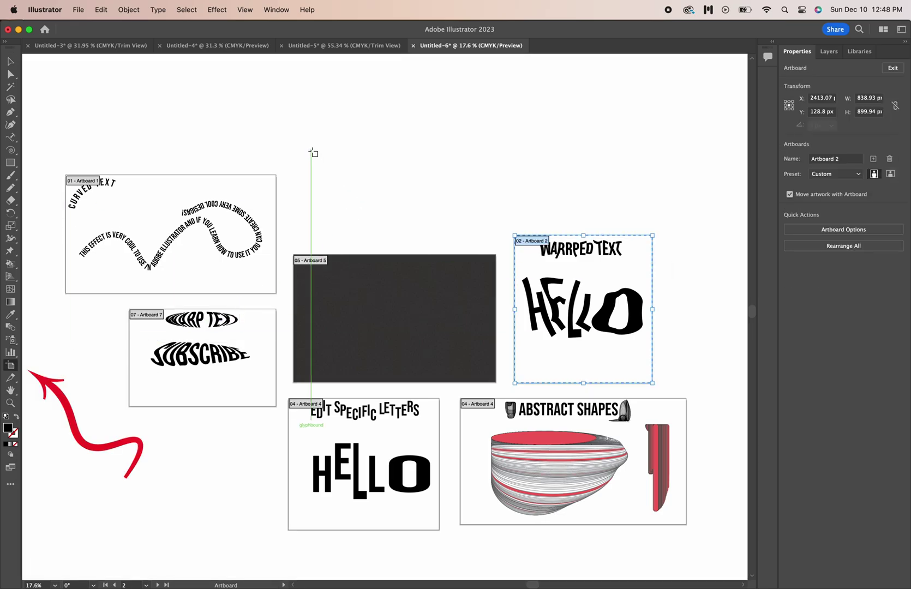
pyautogui.moveTo(293, 137); pyautogui.dragTo(497, 231)
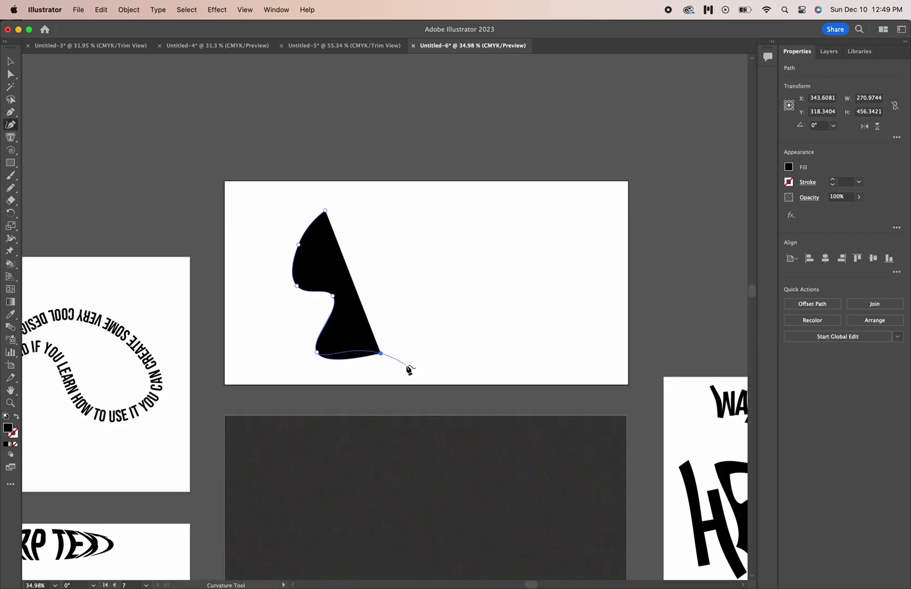
pyautogui.click(412, 365)
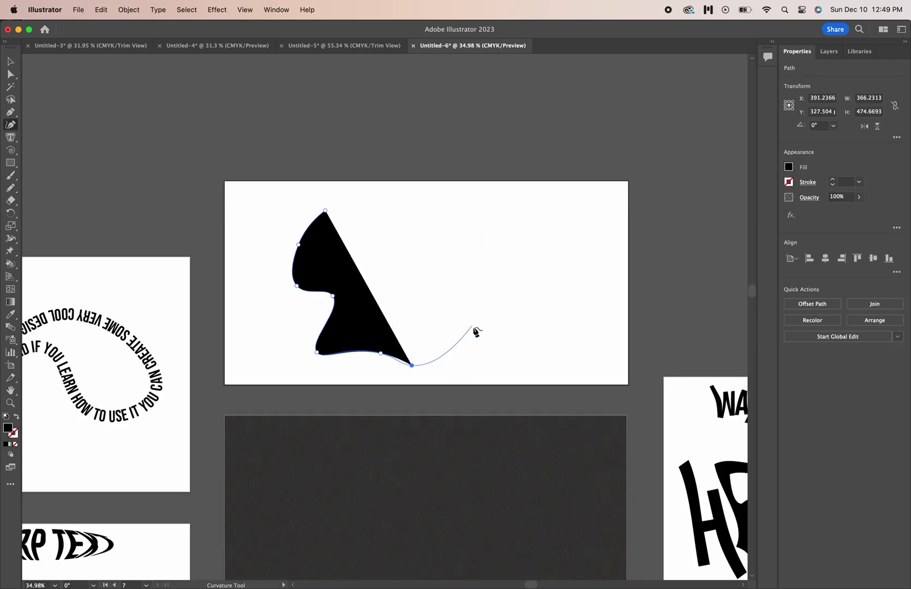
pyautogui.click(474, 328)
pyautogui.click(452, 288)
pyautogui.click(436, 252)
pyautogui.click(431, 213)
pyautogui.click(386, 201)
pyautogui.click(354, 207)
pyautogui.click(341, 186)
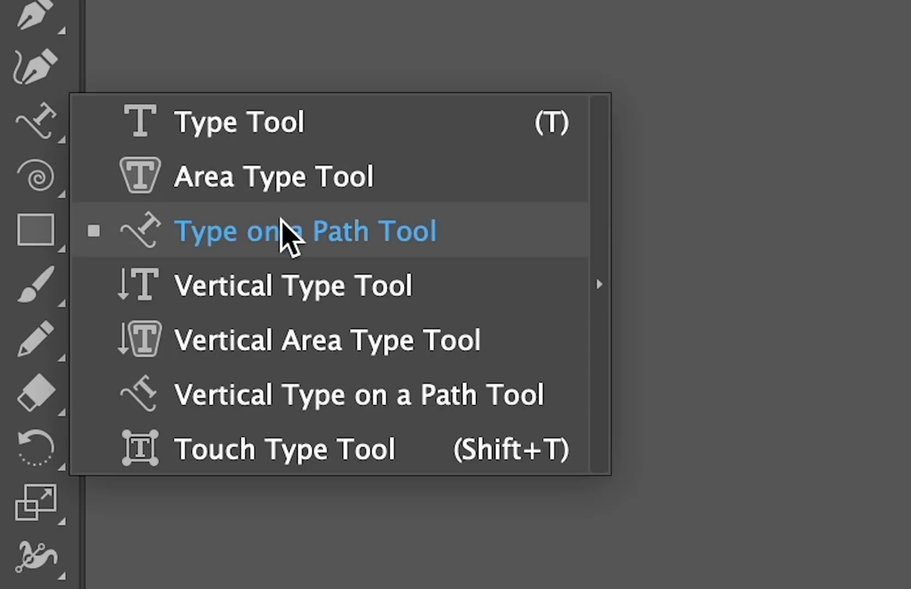
# Flow 8 pt Bebas Neue placeholder text into the blob with Area Type and apply Justify All Lines.
pyautogui.click(279, 186)
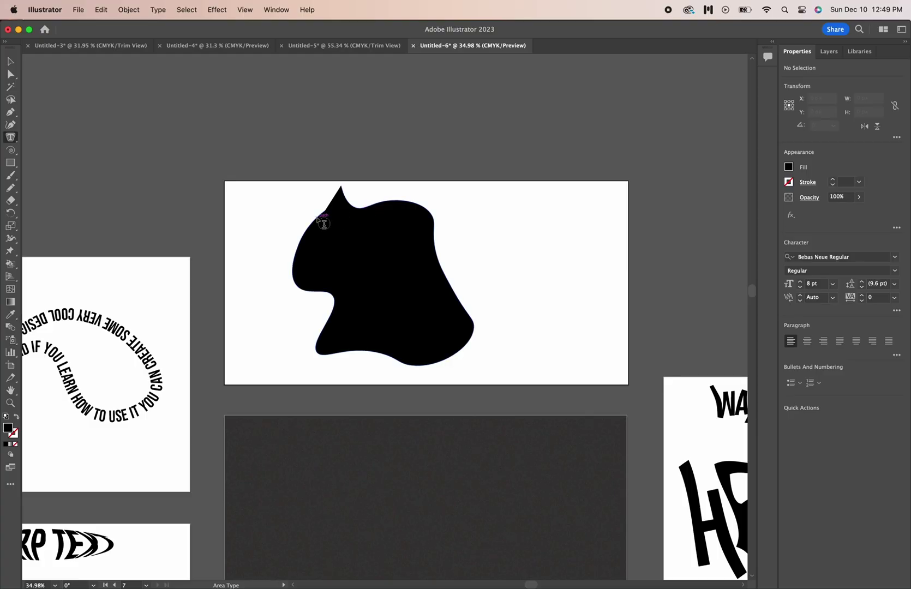
pyautogui.click(324, 223)
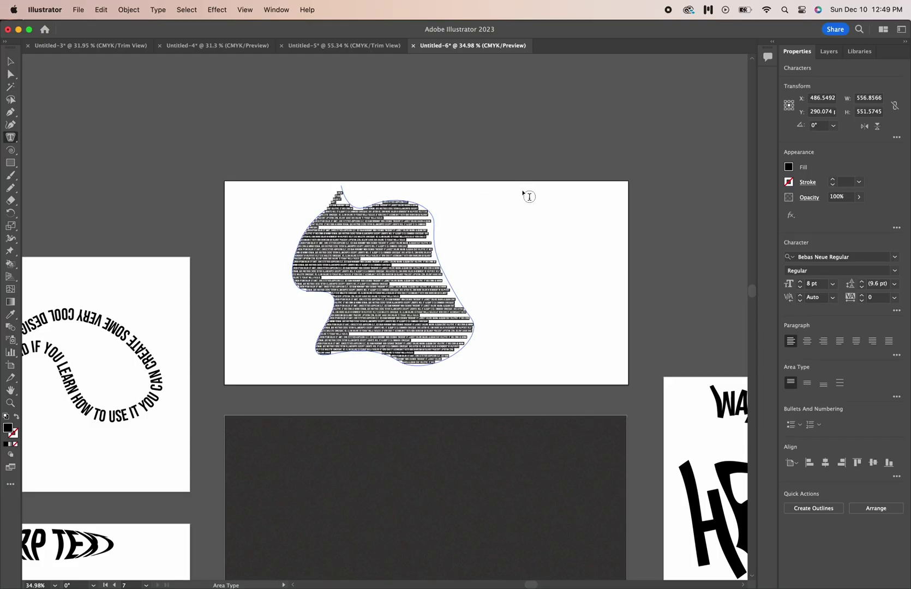
pyautogui.click(12, 62)
pyautogui.click(184, 143)
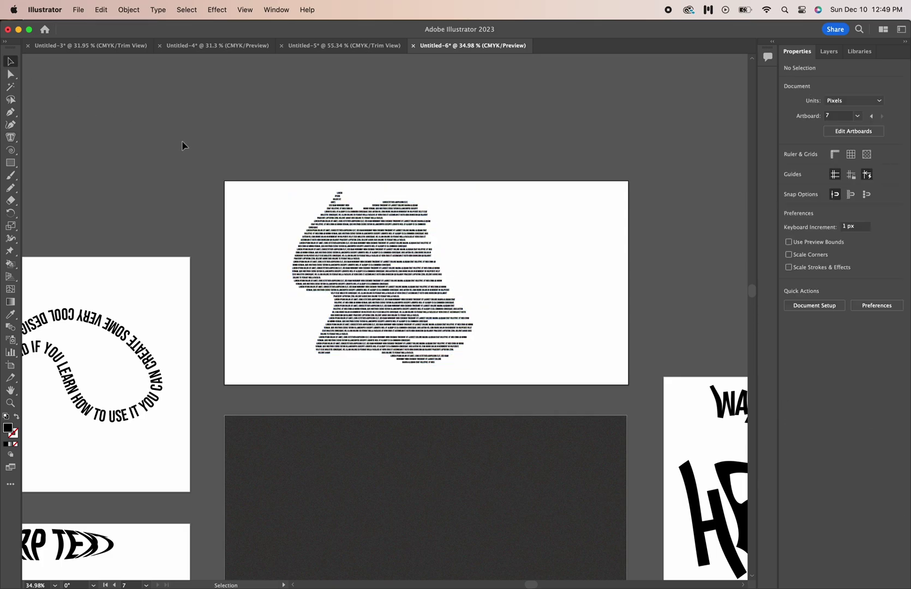
pyautogui.scroll(5, 607, 306)
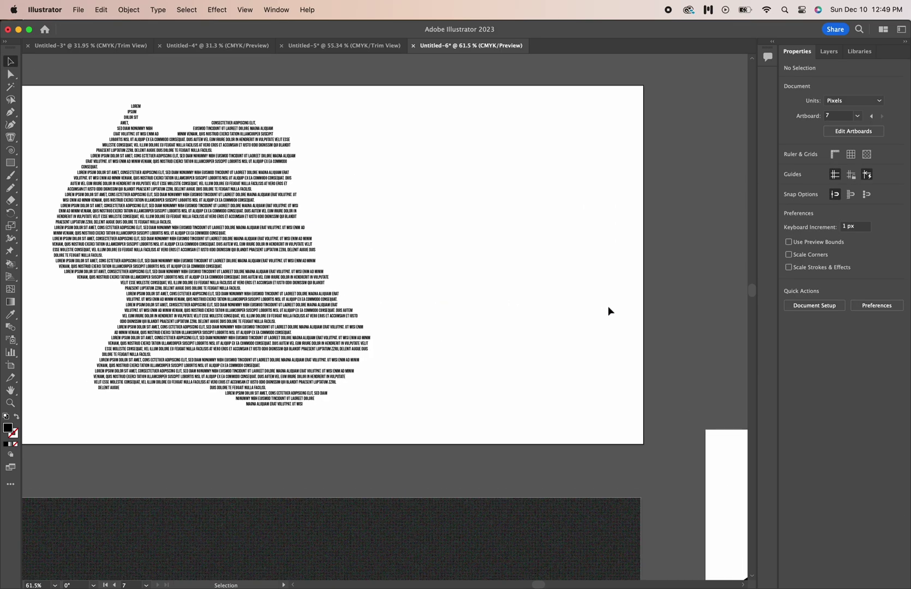
pyautogui.click(382, 326)
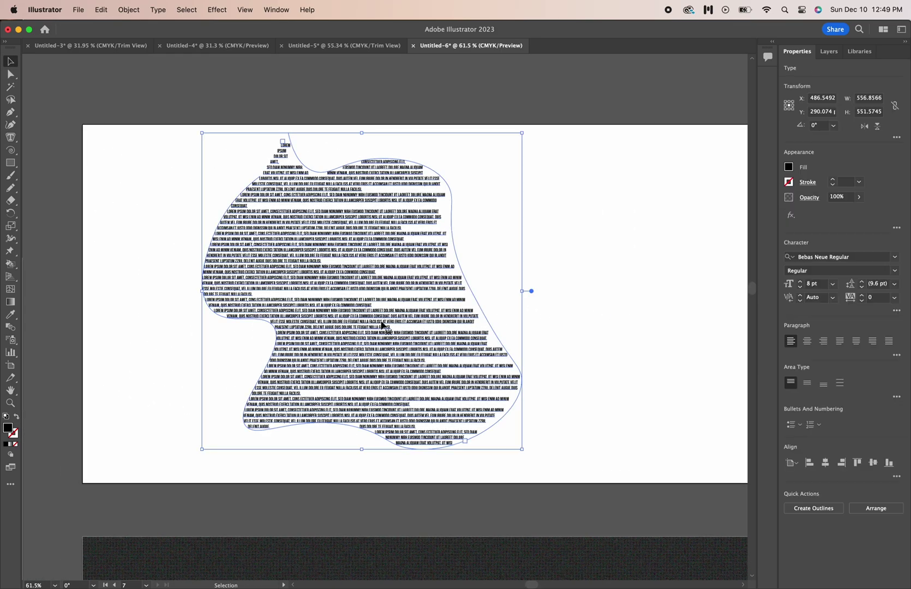
pyautogui.click(889, 341)
pyautogui.click(657, 205)
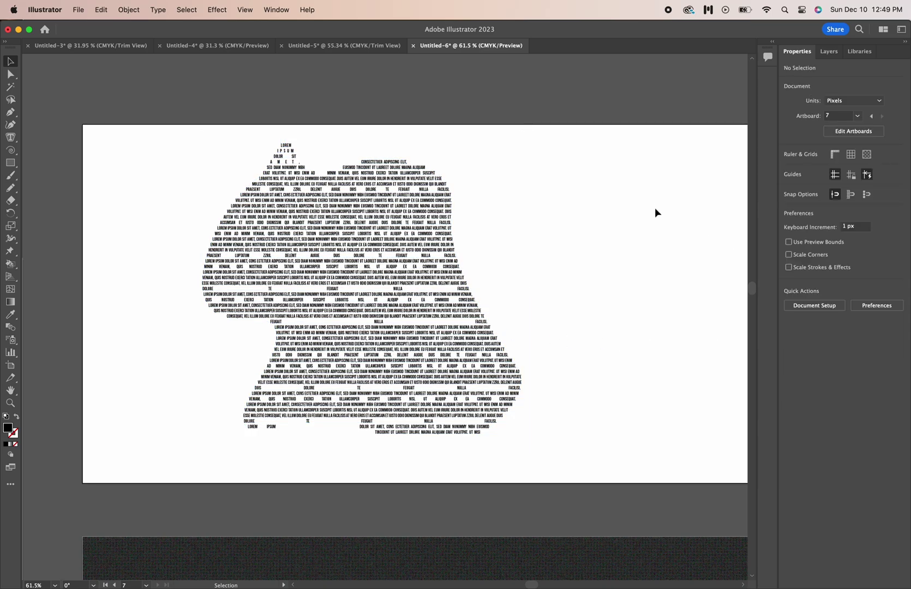
pyautogui.scroll(-7, 617, 256)
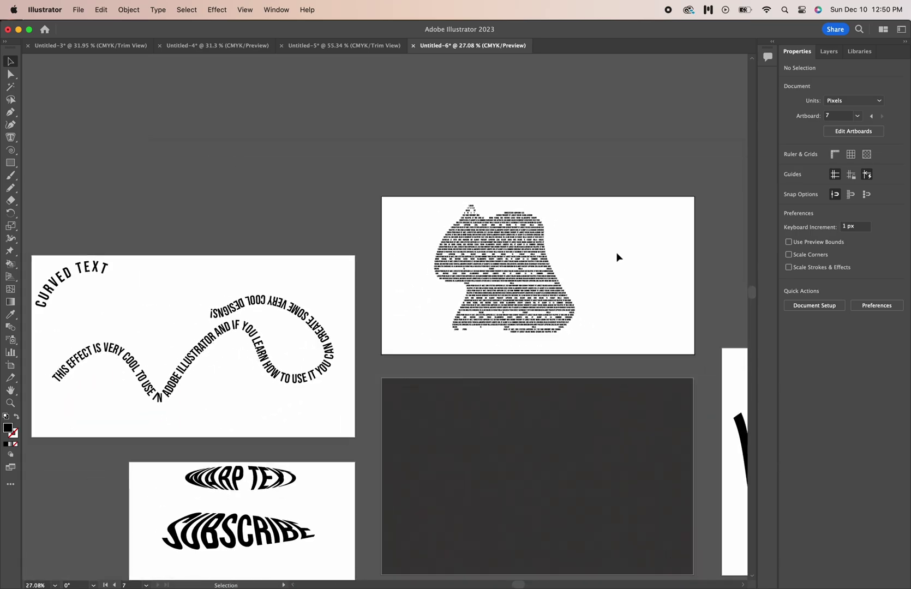
pyautogui.scroll(-5, 617, 257)
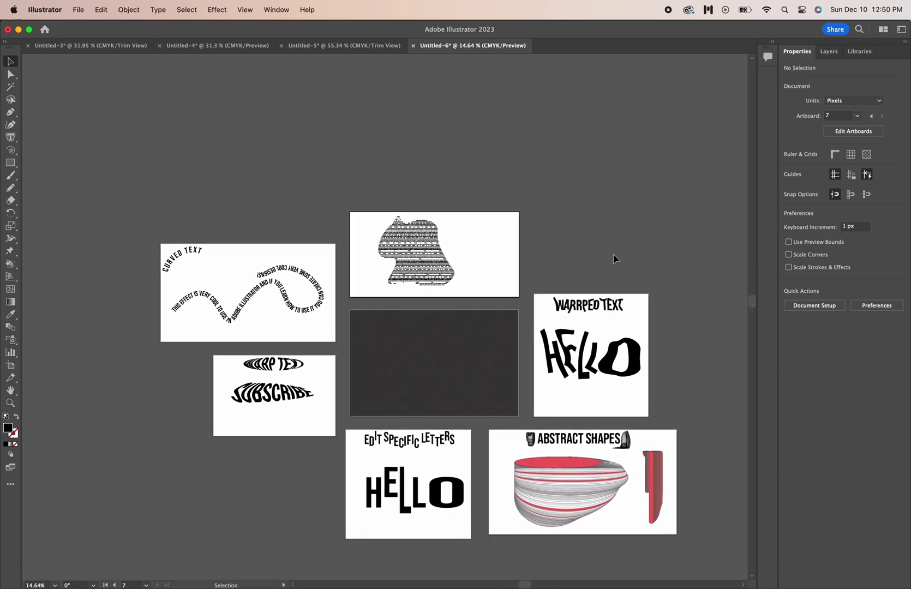